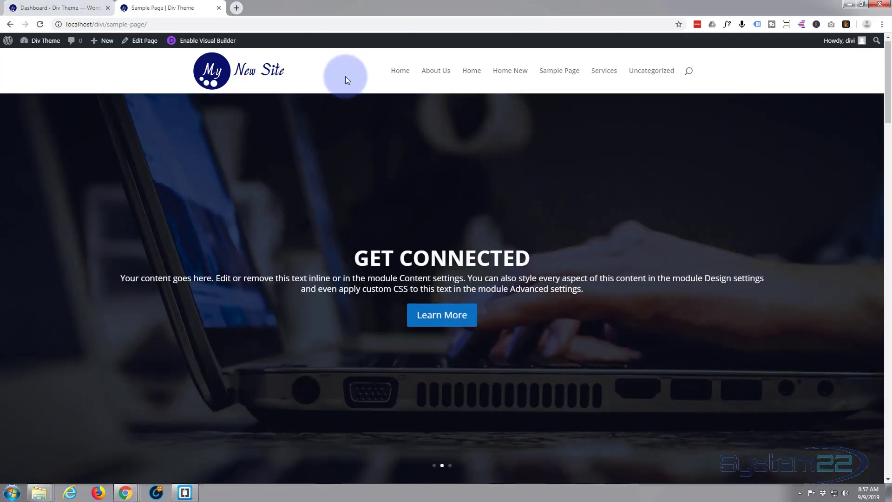
Scroll through the sample page to look over its sections.
scroll(345, 77, down, 8)
scroll(345, 76, down, 15)
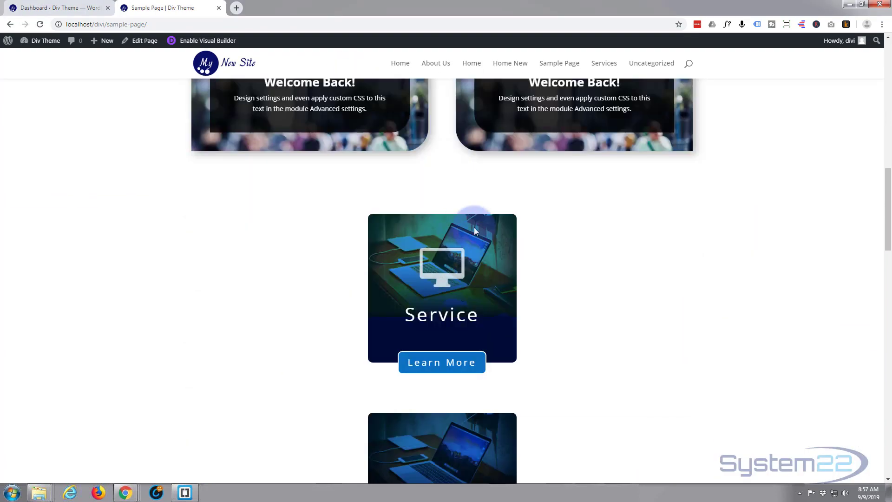
scroll(474, 269, down, 16)
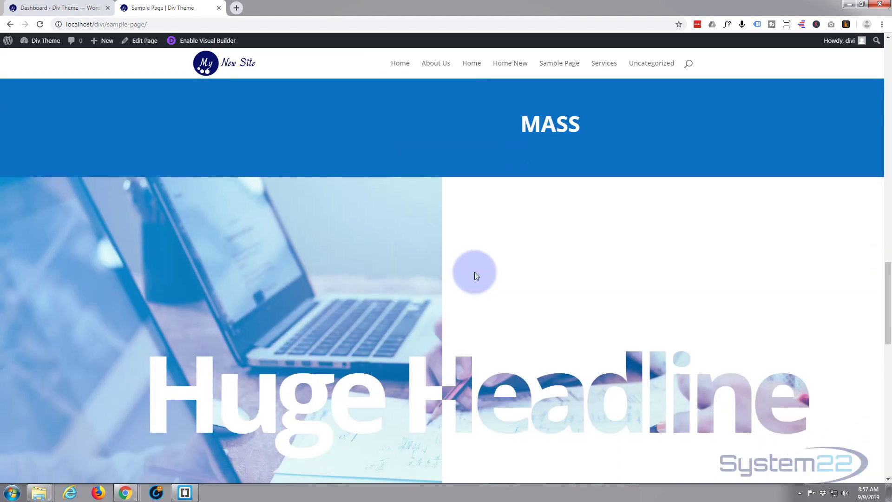
scroll(475, 271, down, 3)
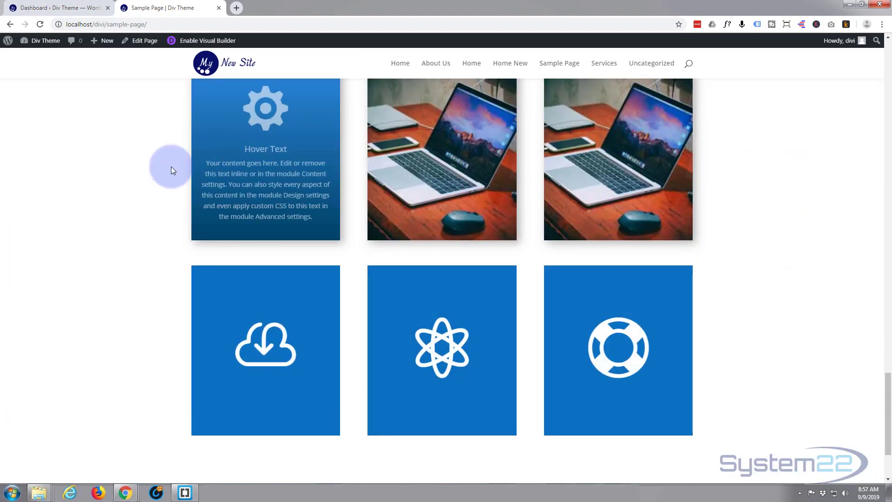
scroll(158, 174, up, 2)
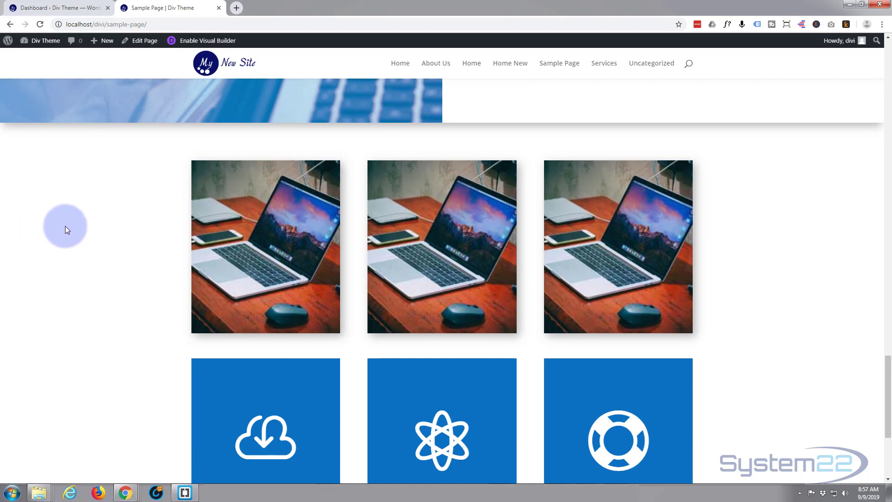
mouse_move(264, 236)
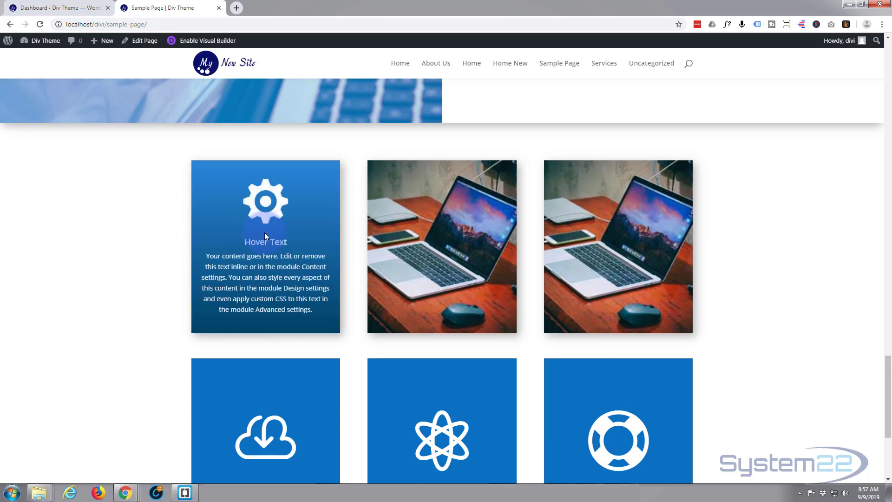
mouse_move(462, 229)
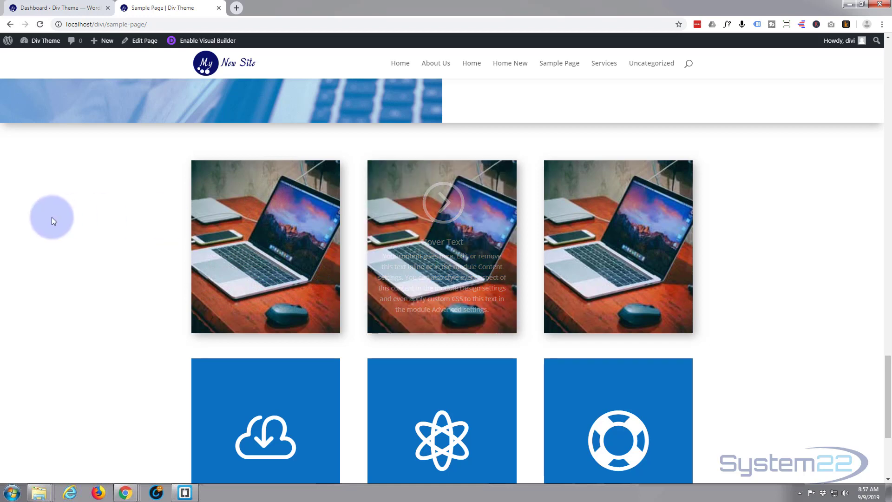
scroll(51, 214, down, 3)
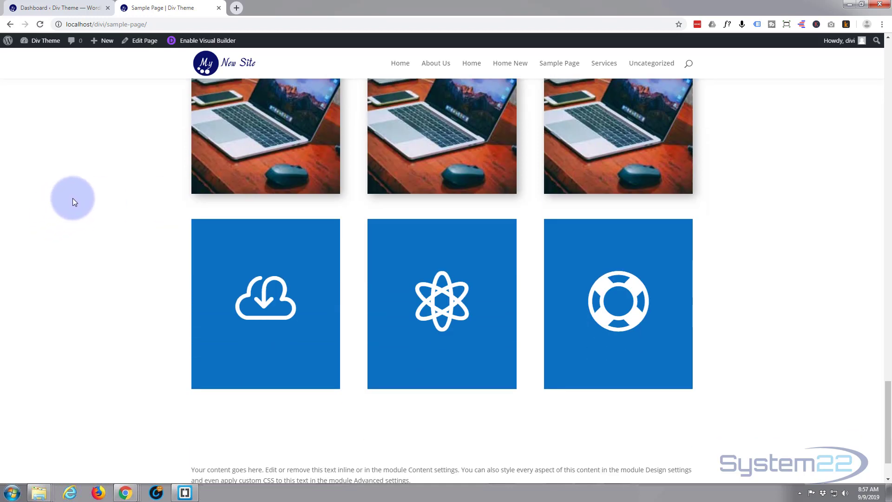
mouse_move(464, 324)
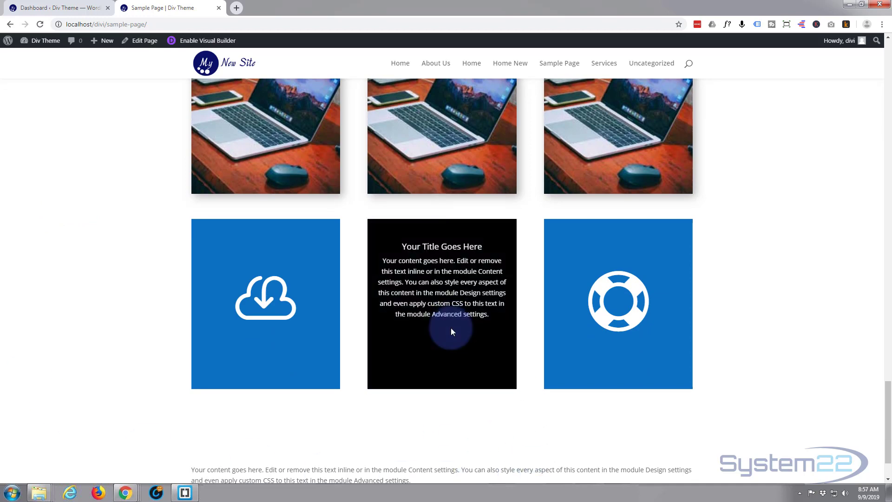
mouse_move(618, 292)
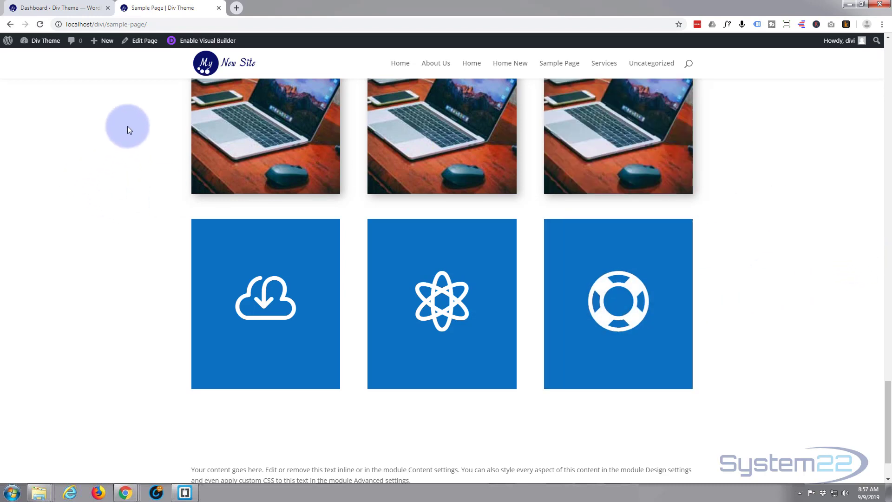
Enable the Visual Builder and scroll down to the blue icon tiles row.
click(201, 41)
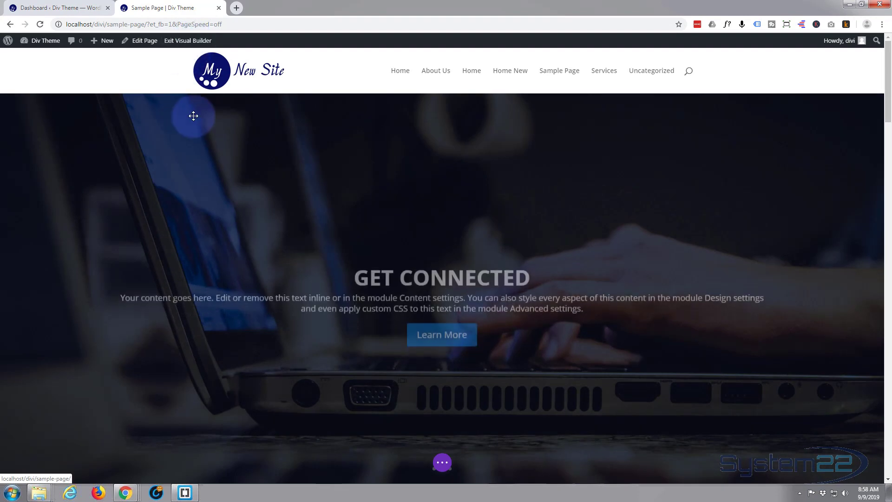
scroll(193, 140, down, 15)
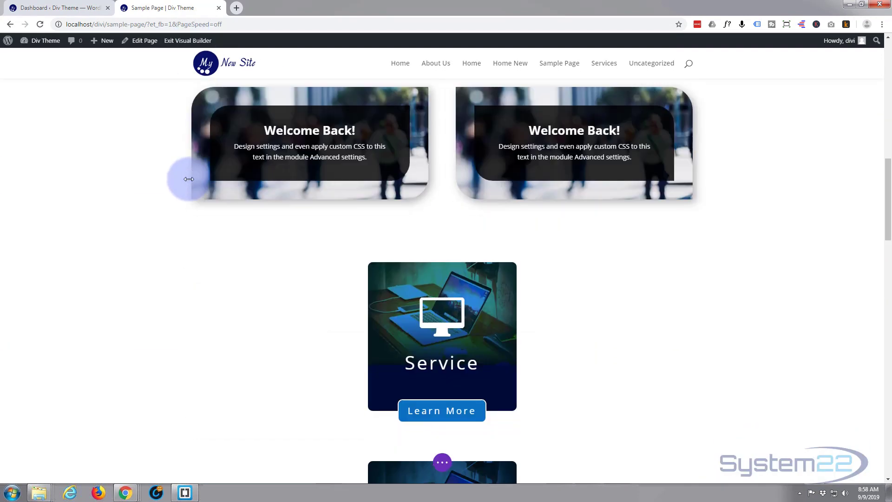
scroll(188, 179, down, 3)
scroll(602, 358, down, 6)
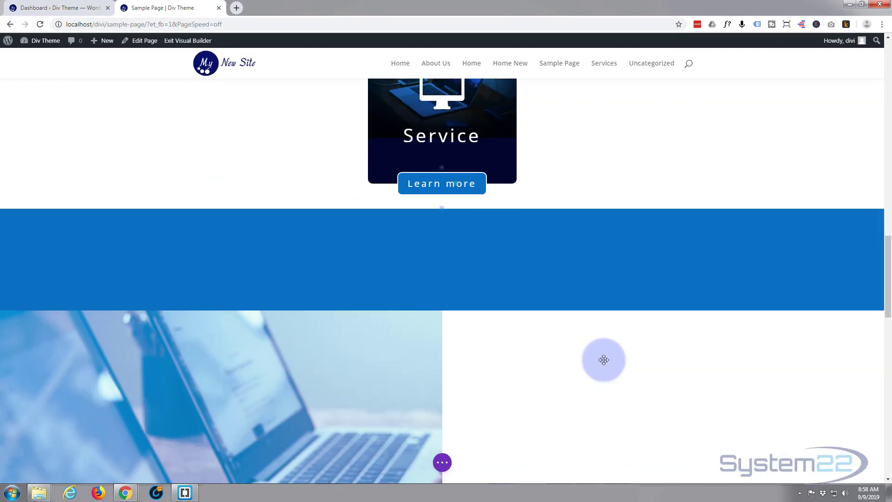
scroll(599, 356, down, 6)
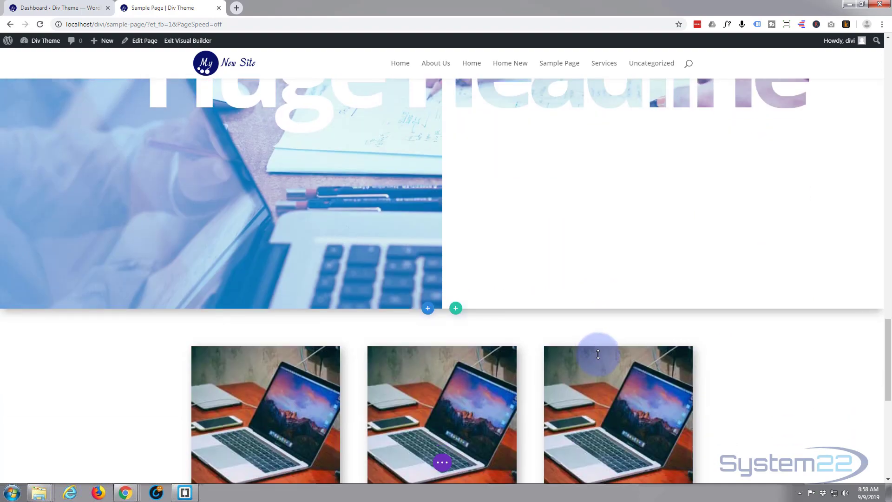
scroll(598, 353, down, 4)
scroll(770, 281, down, 2)
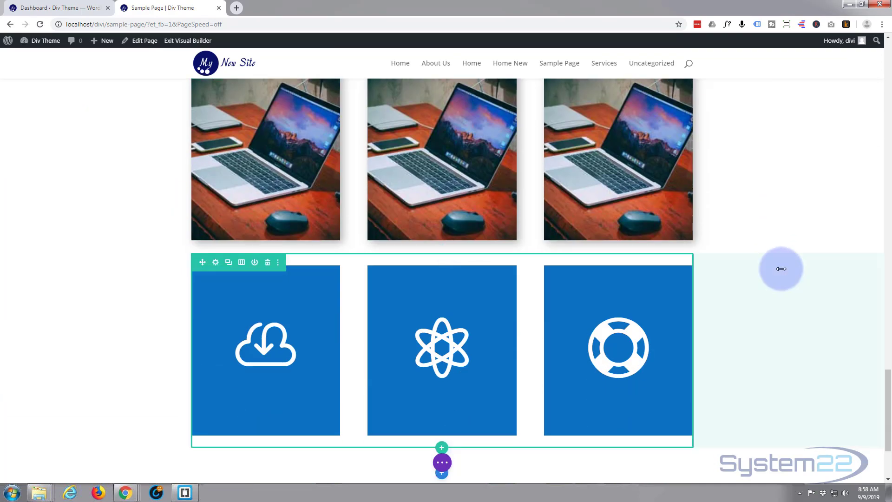
scroll(794, 326, down, 3)
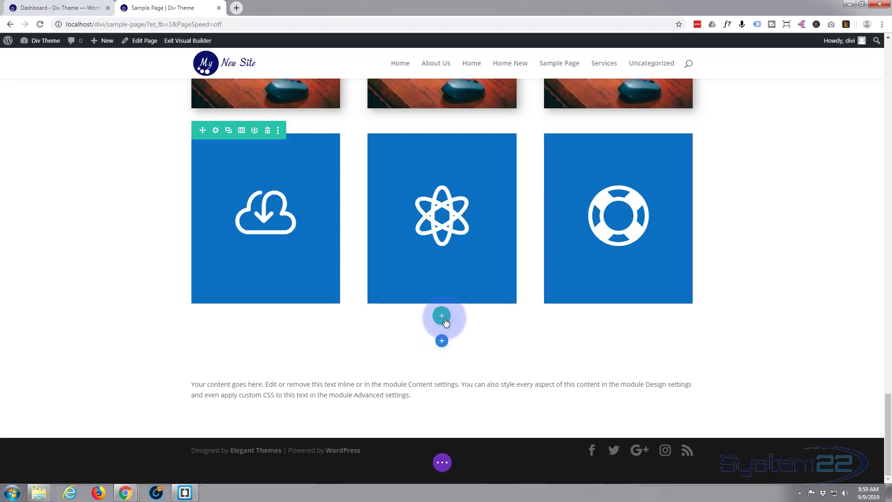
Insert a three-column row below the blue tiles, closing Insert Module without adding anything.
click(442, 317)
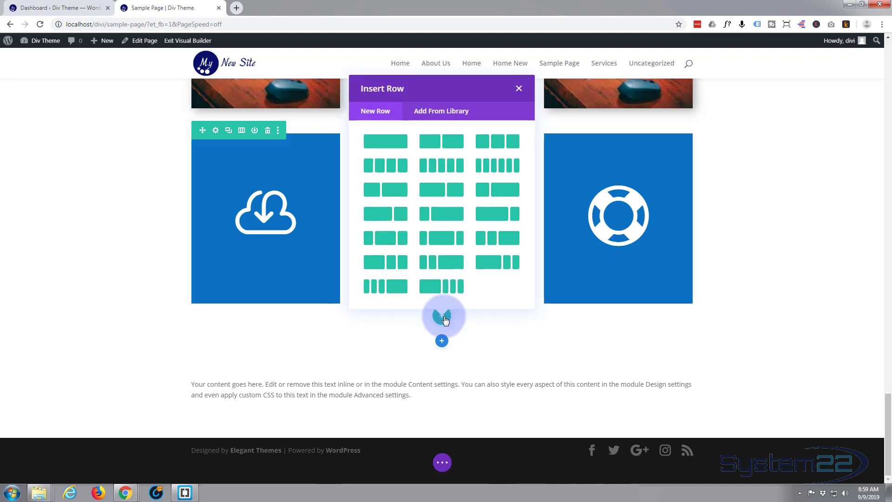
click(498, 142)
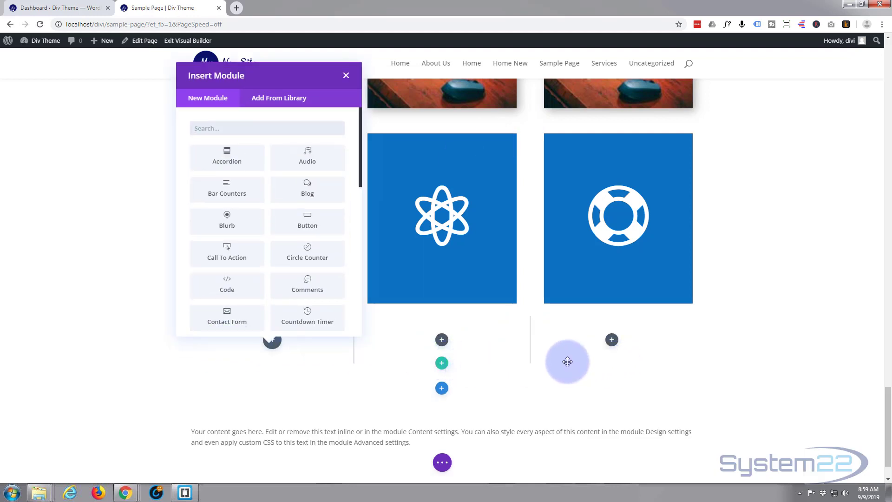
scroll(279, 185, down, 3)
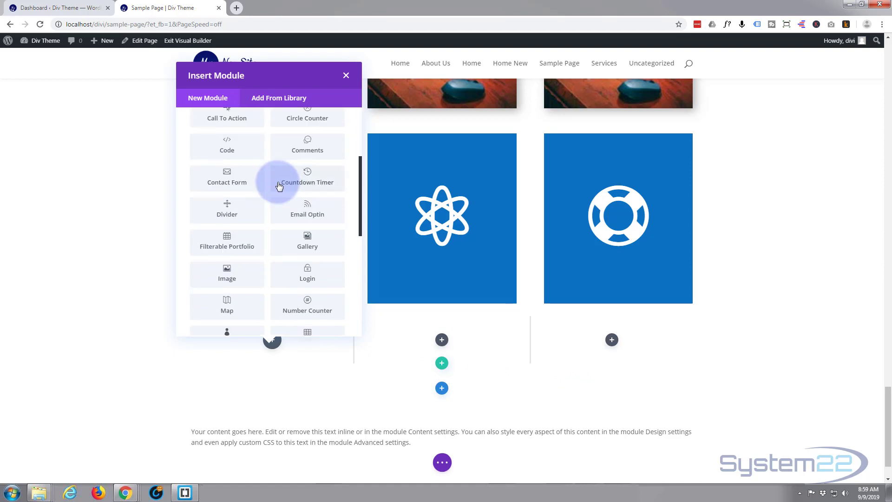
scroll(279, 185, down, 5)
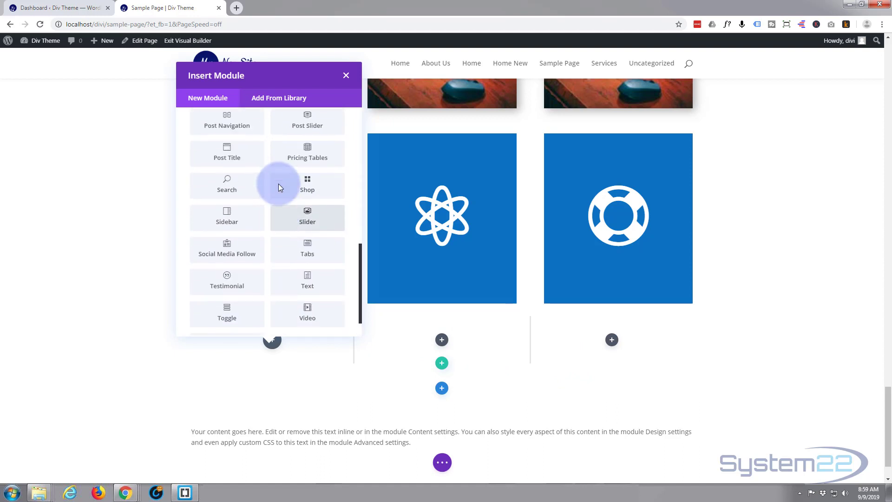
scroll(278, 183, up, 8)
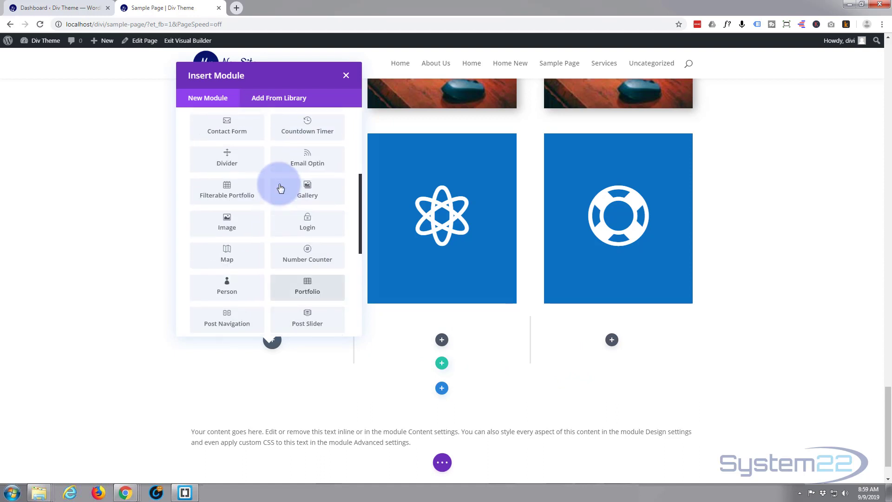
click(347, 76)
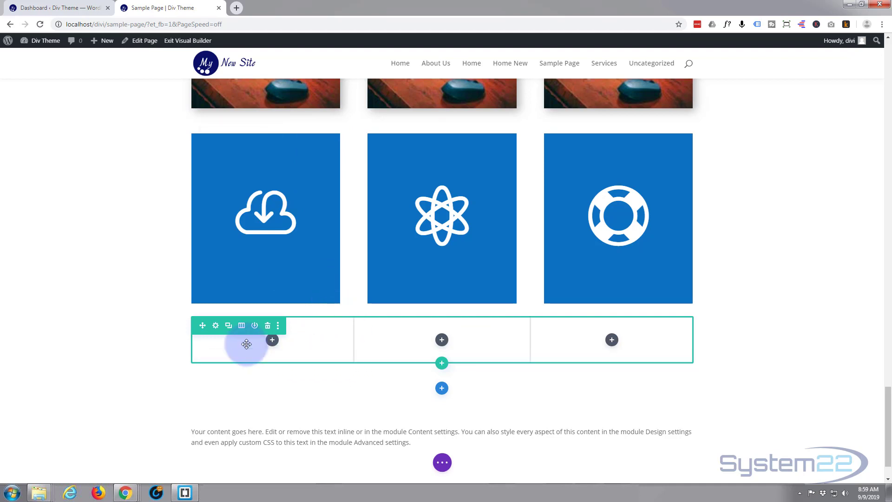
In the row's Design sizing options, equalize column heights, set minimum height 400px, and save.
click(216, 327)
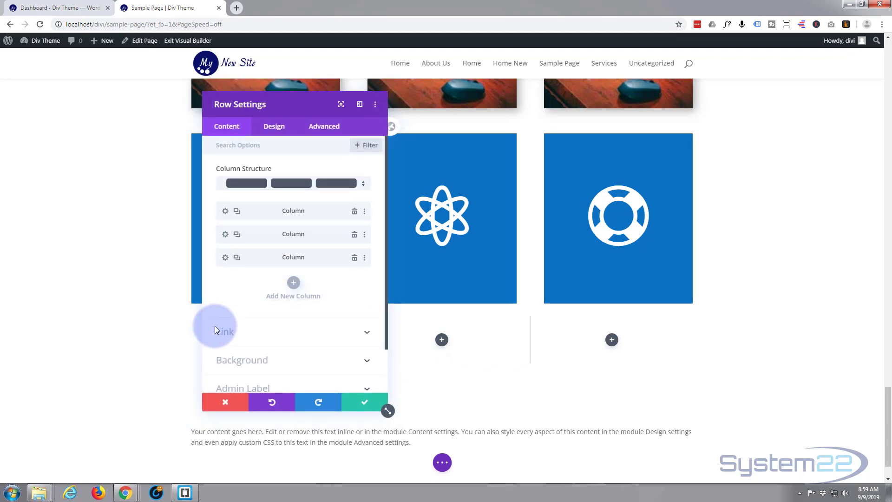
click(274, 131)
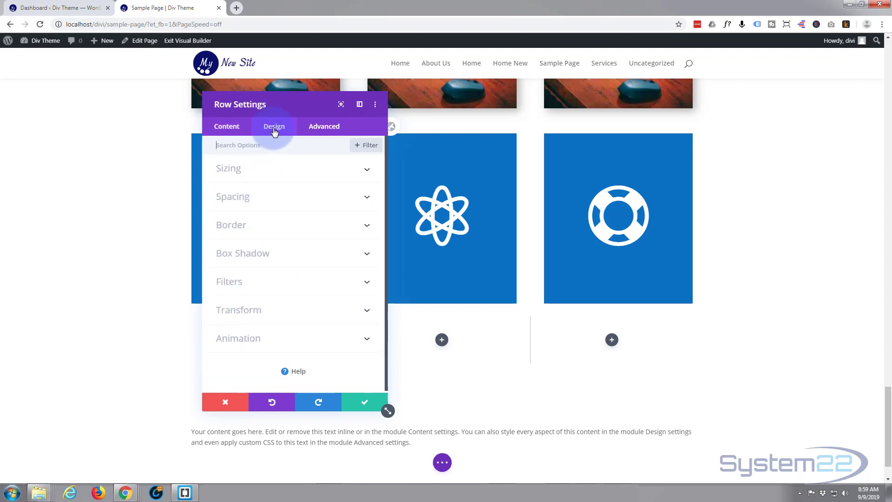
click(294, 173)
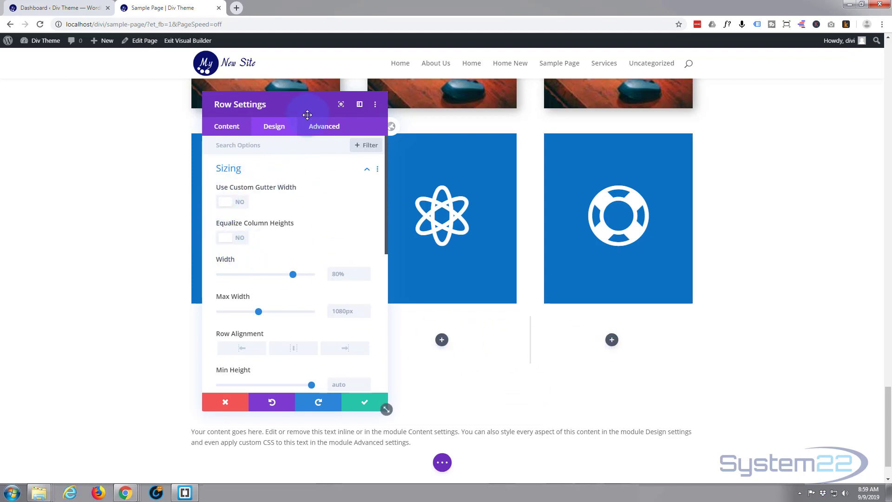
drag(272, 115, 121, 130)
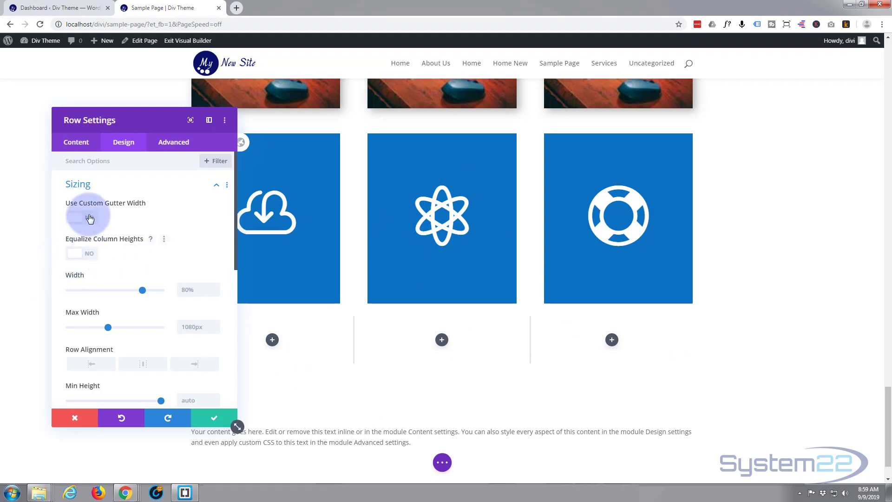
click(80, 254)
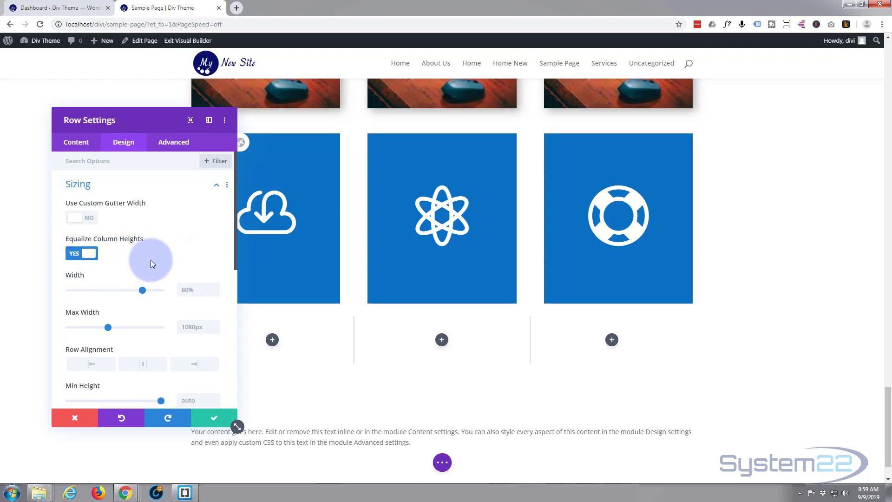
scroll(151, 257, down, 3)
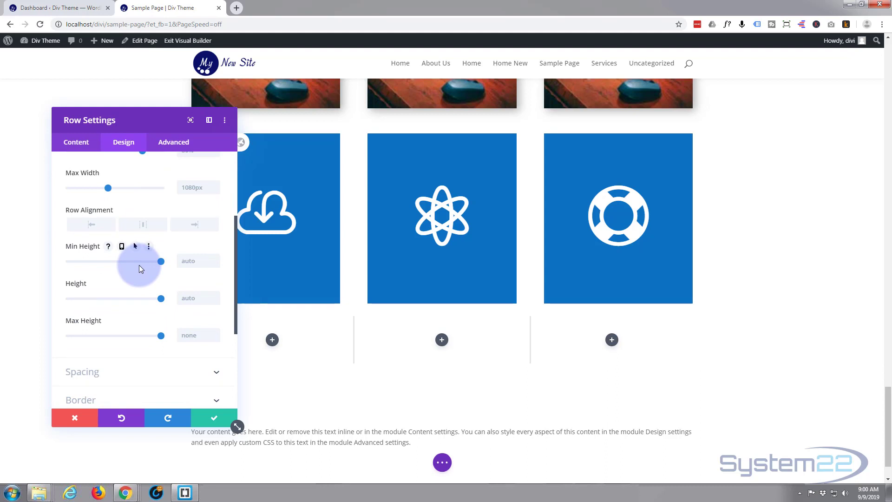
click(191, 260)
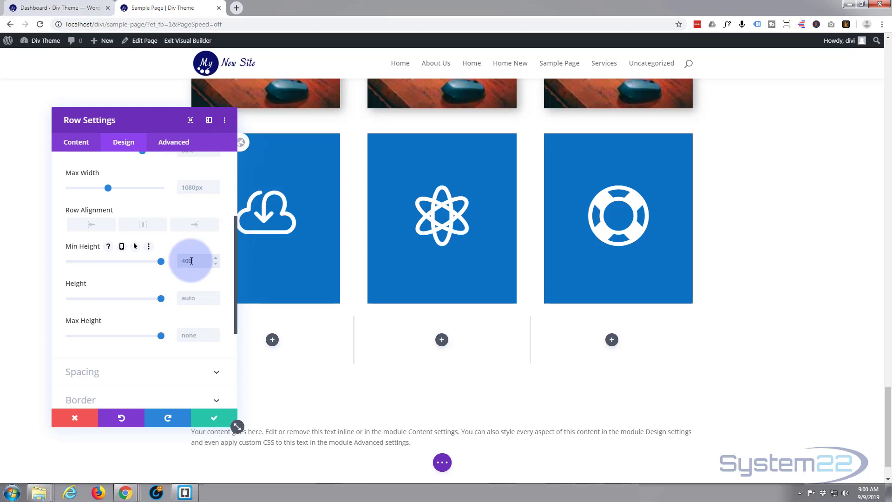
text(400px)
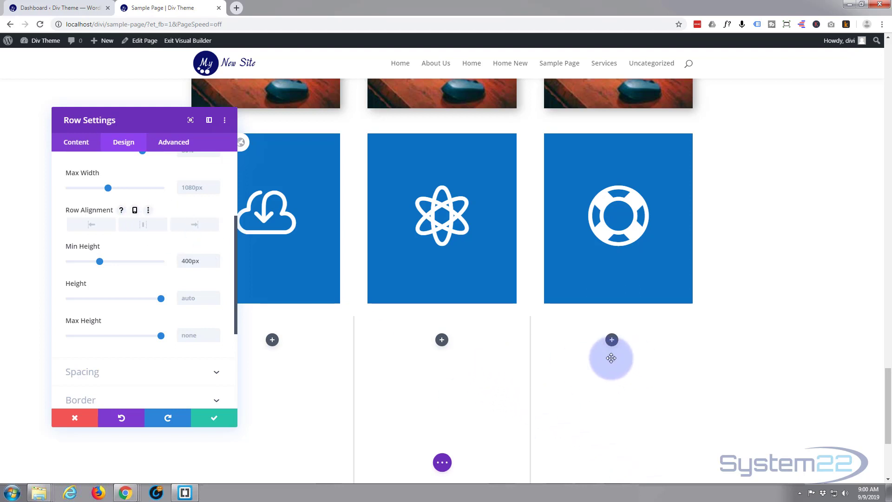
scroll(521, 361, down, 1)
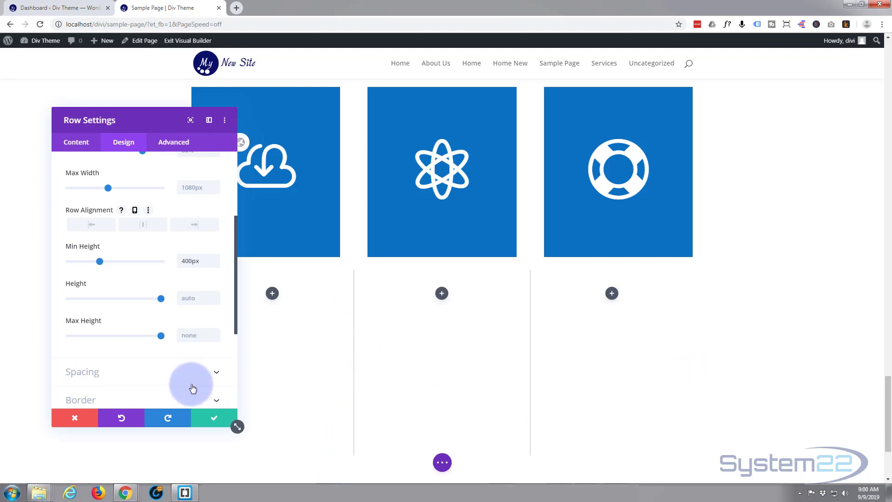
click(212, 417)
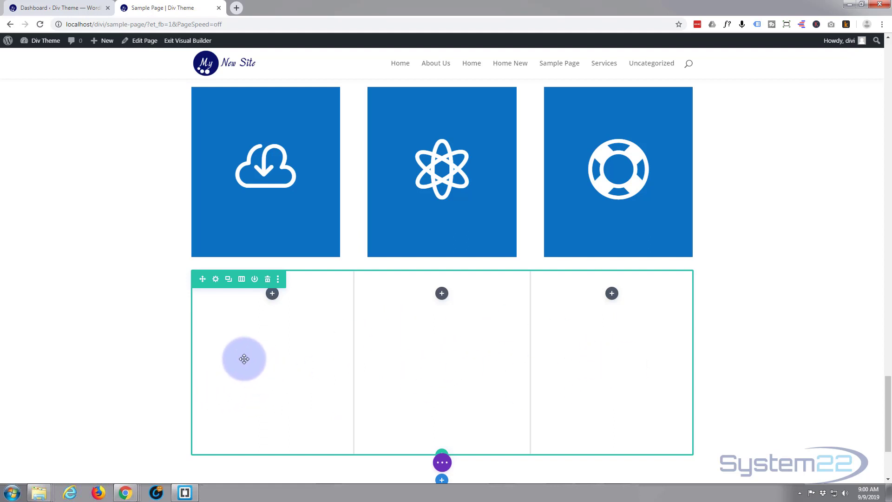
Open the first column's settings from the new row and expand its Background section.
click(216, 280)
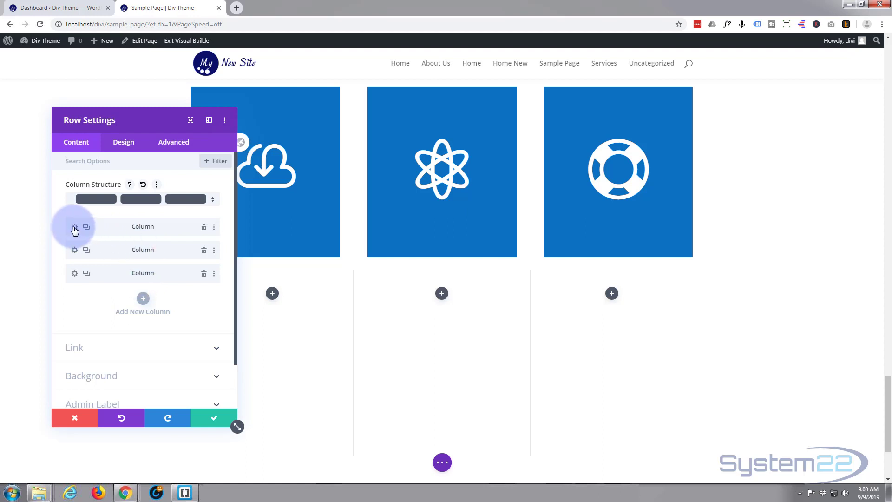
drag(138, 123, 510, 153)
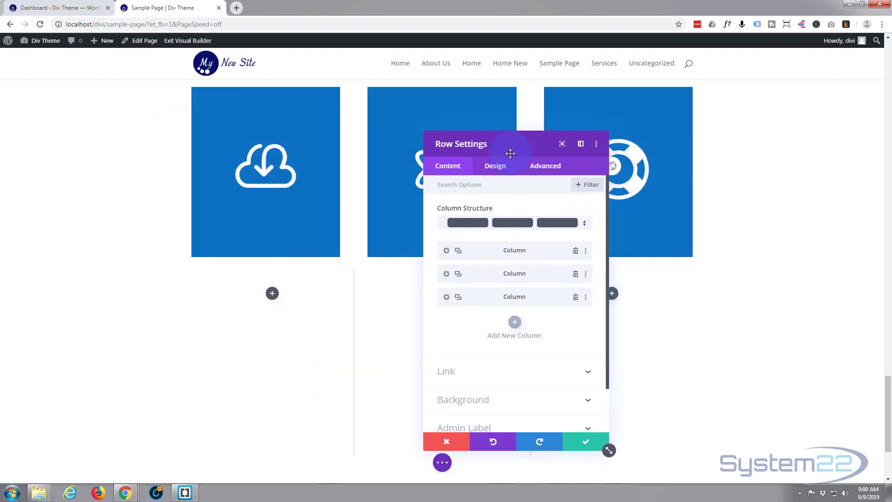
click(446, 250)
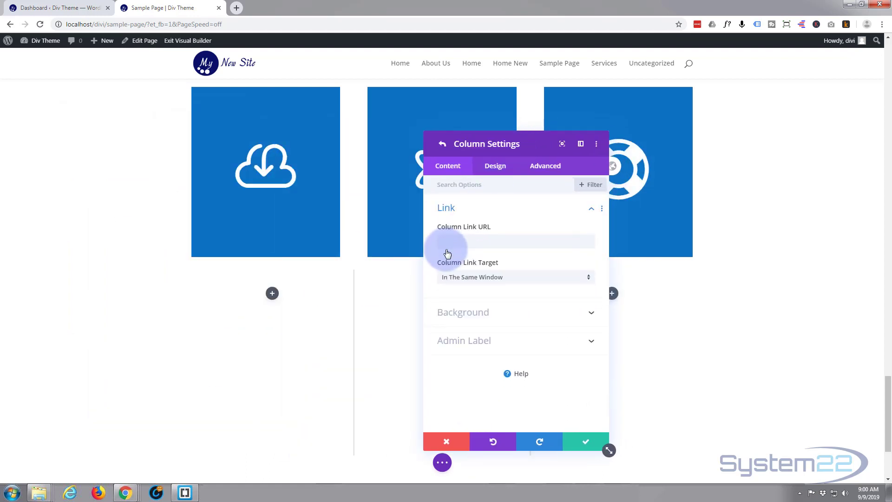
click(553, 317)
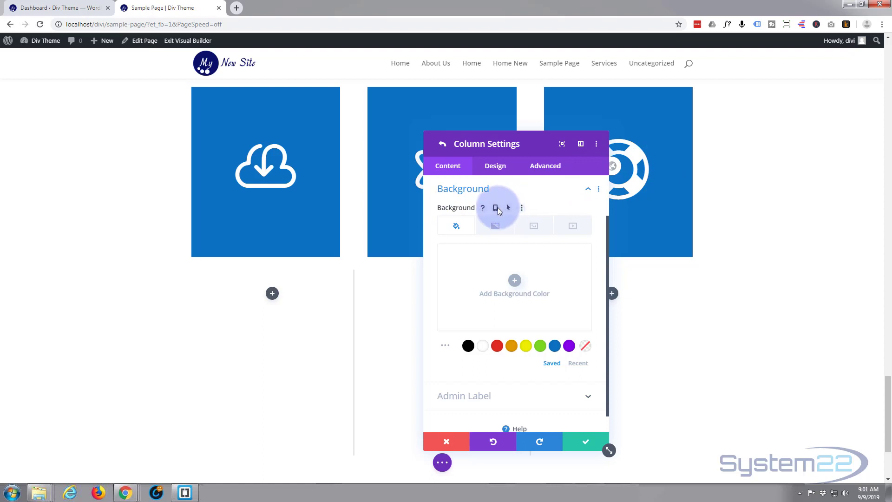
Set the column background to #0c71c3 normally and black on hover, then save column and row.
click(511, 208)
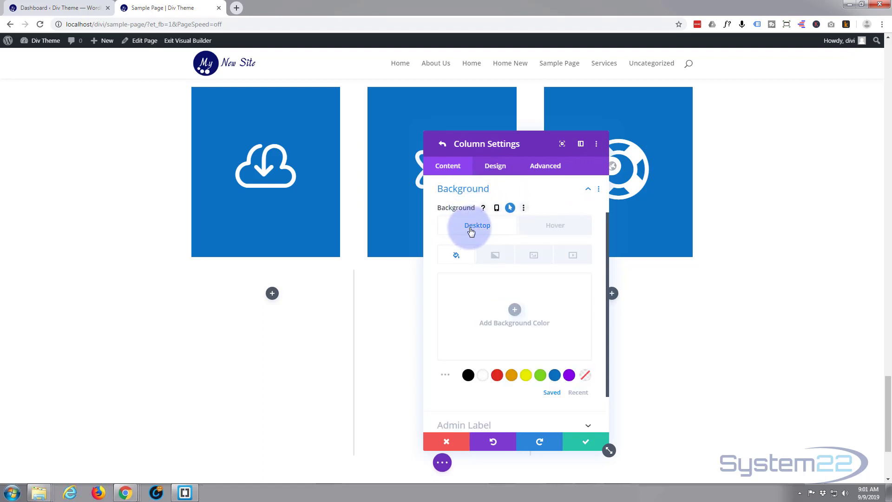
click(557, 225)
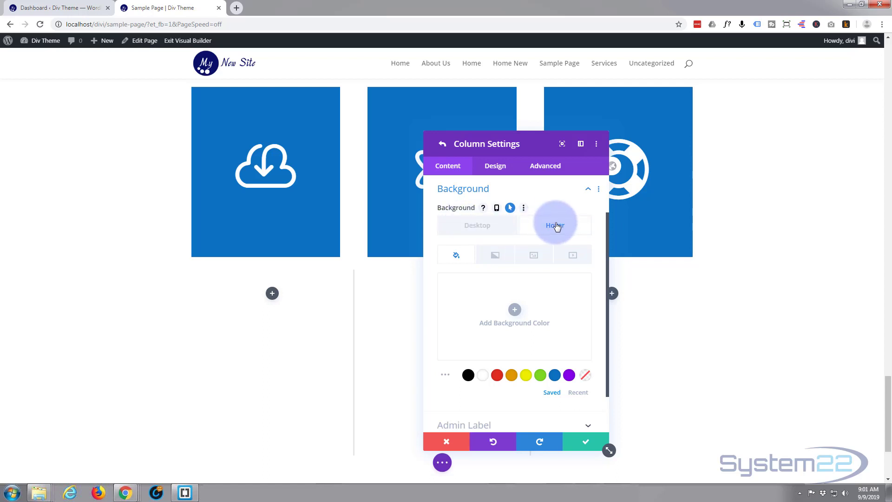
click(490, 227)
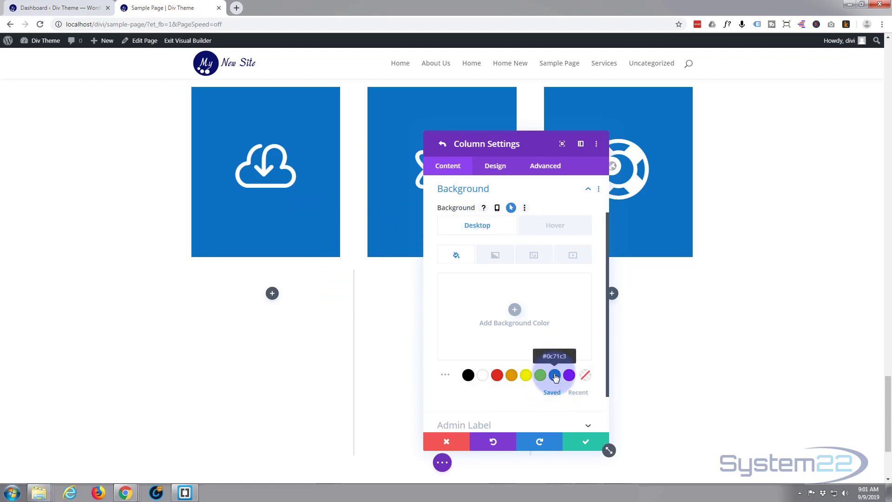
click(554, 375)
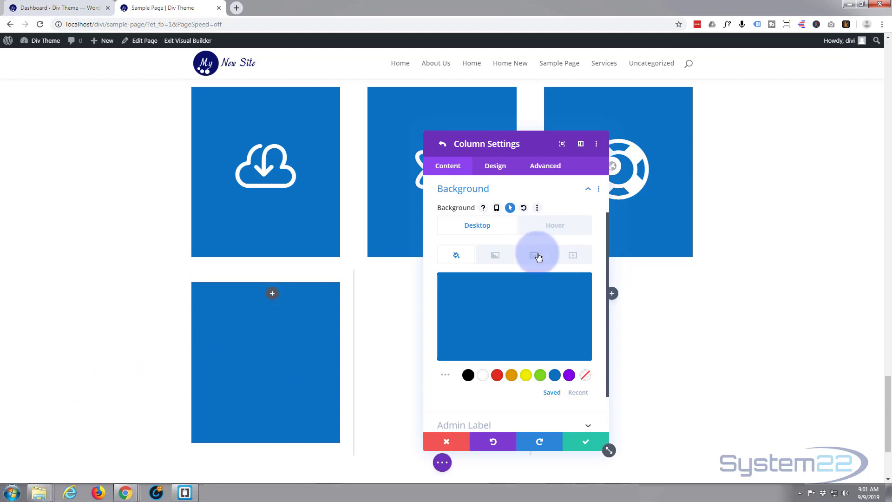
click(564, 225)
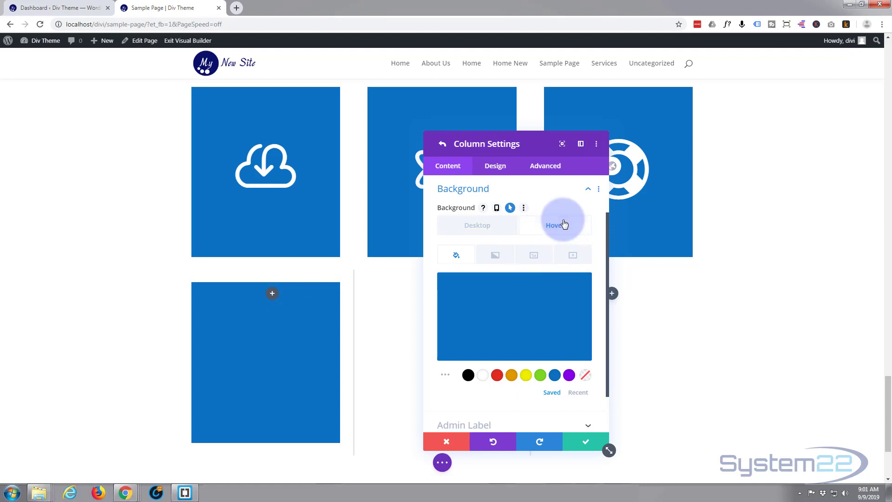
click(469, 375)
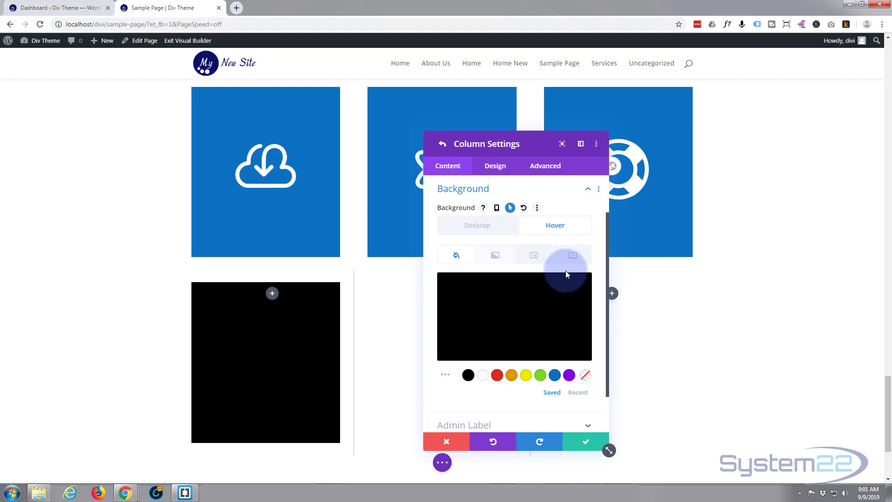
click(478, 225)
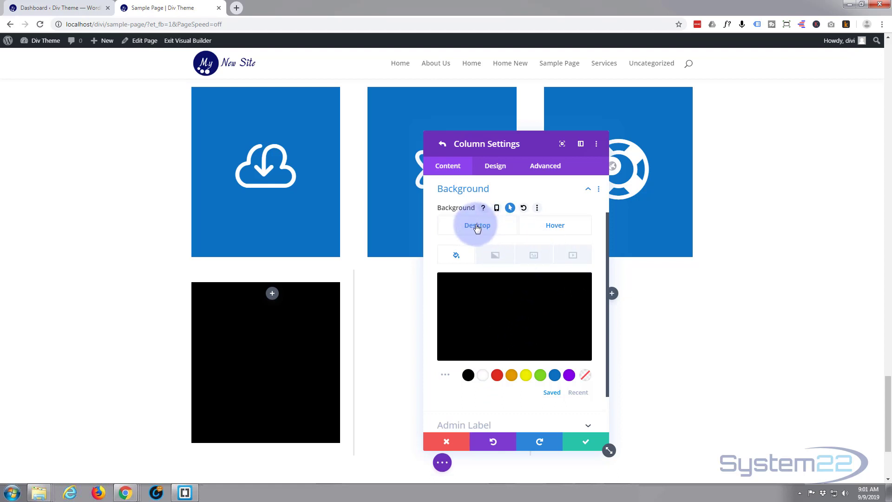
click(541, 221)
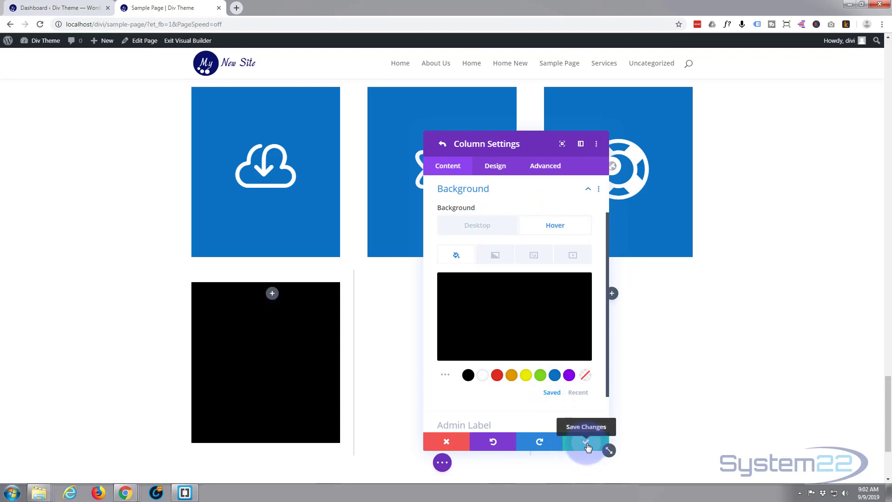
click(586, 443)
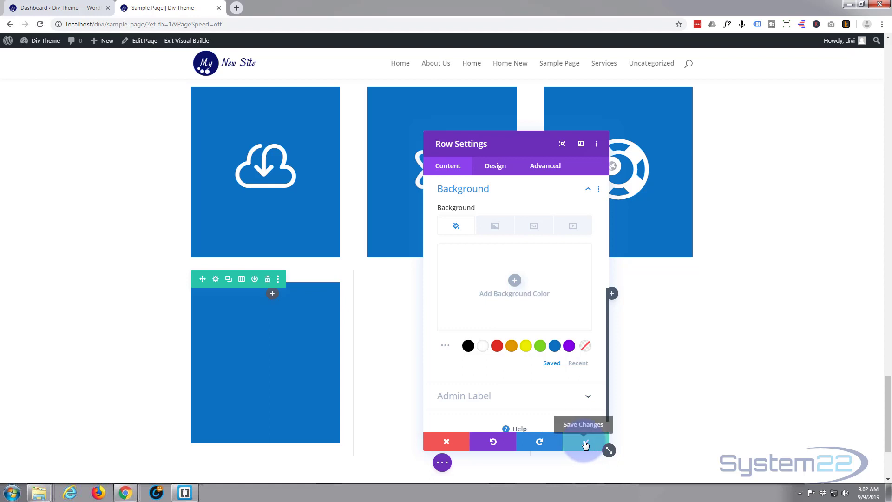
click(586, 443)
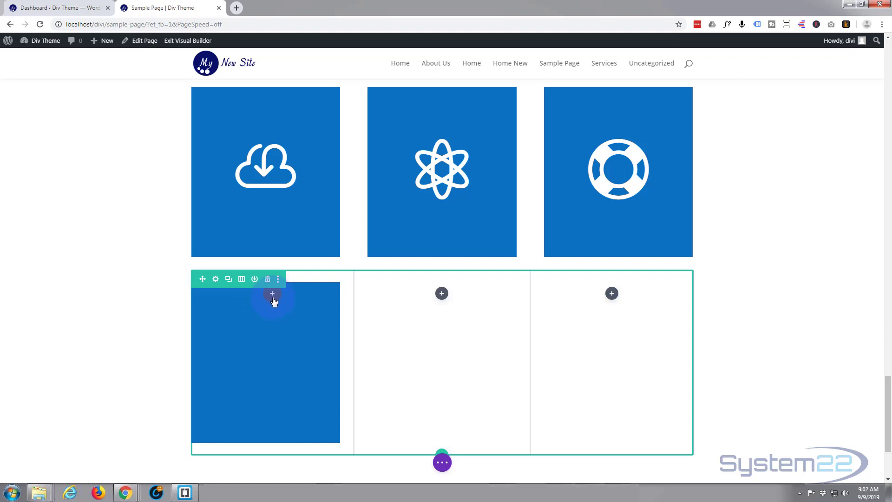
Insert a Blurb module into the blue first column and collapse its Text options.
click(273, 297)
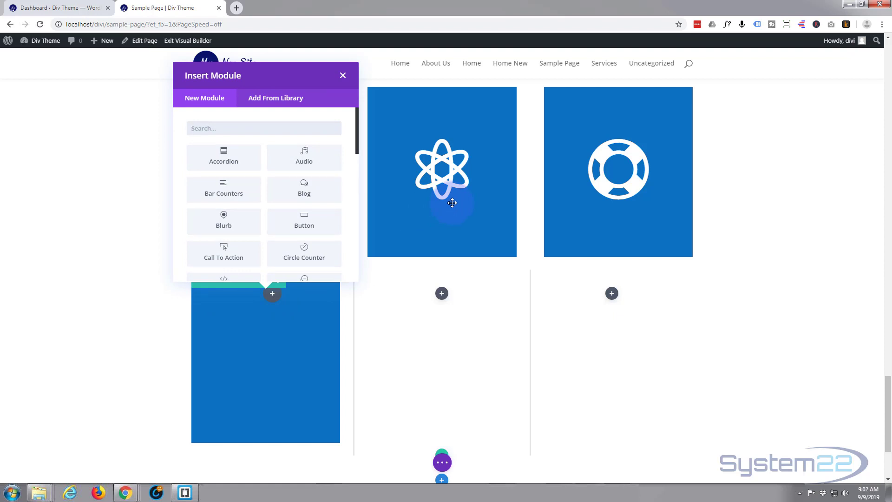
click(223, 220)
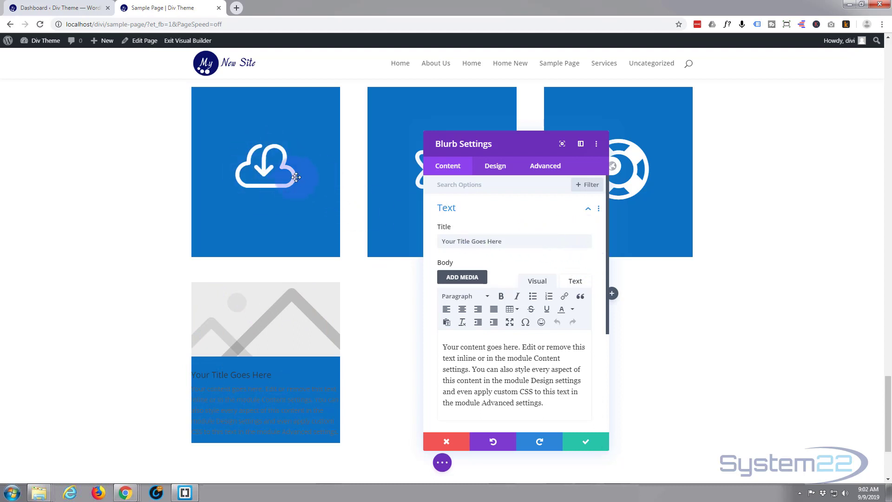
mouse_move(490, 264)
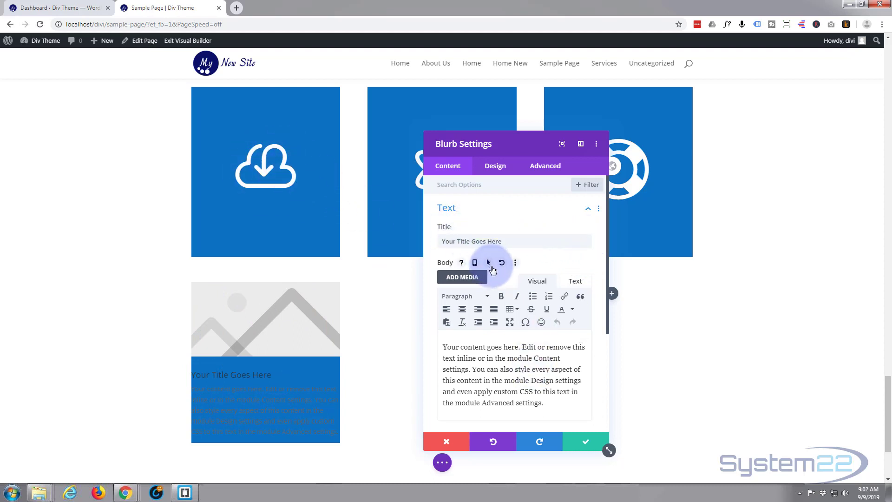
click(485, 209)
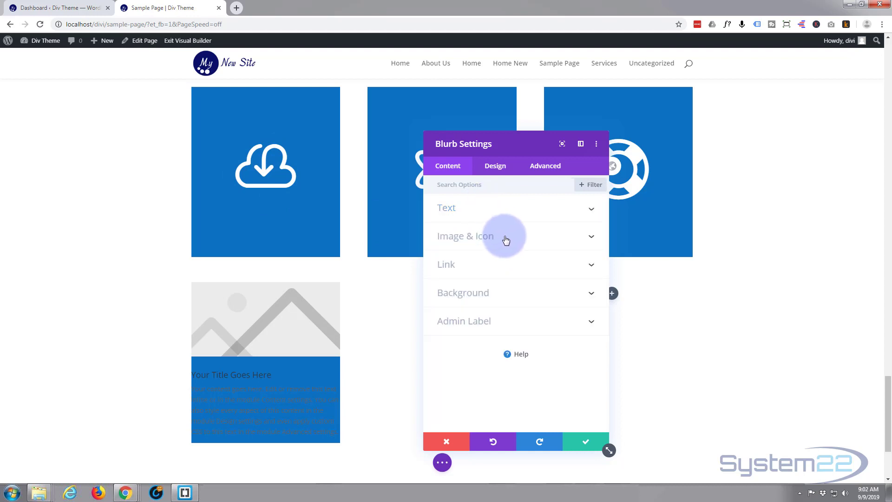
Switch the blurb's Use Icon to YES and pick the cloud-upload icon.
click(507, 238)
scroll(506, 234, down, 1)
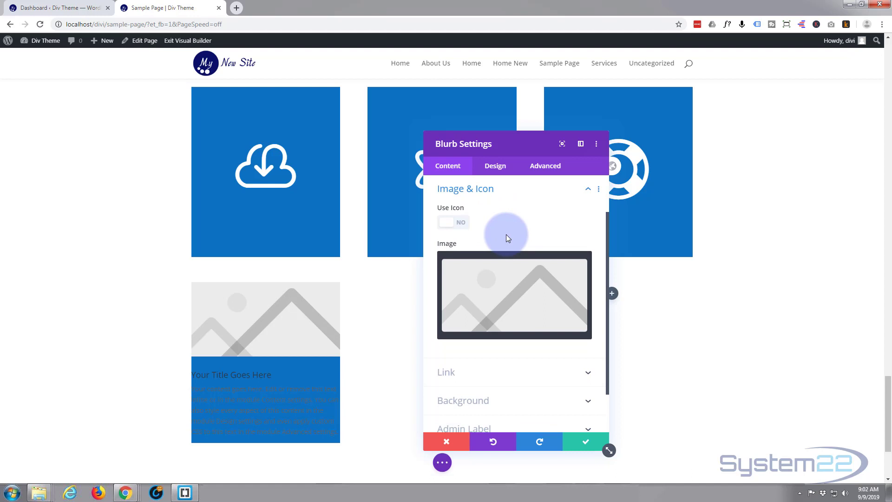
click(462, 223)
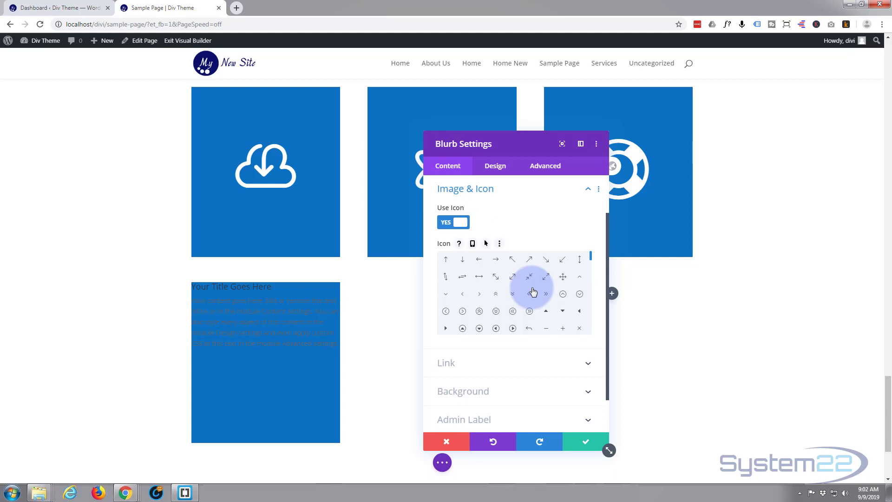
scroll(533, 292, down, 5)
scroll(533, 292, down, 1)
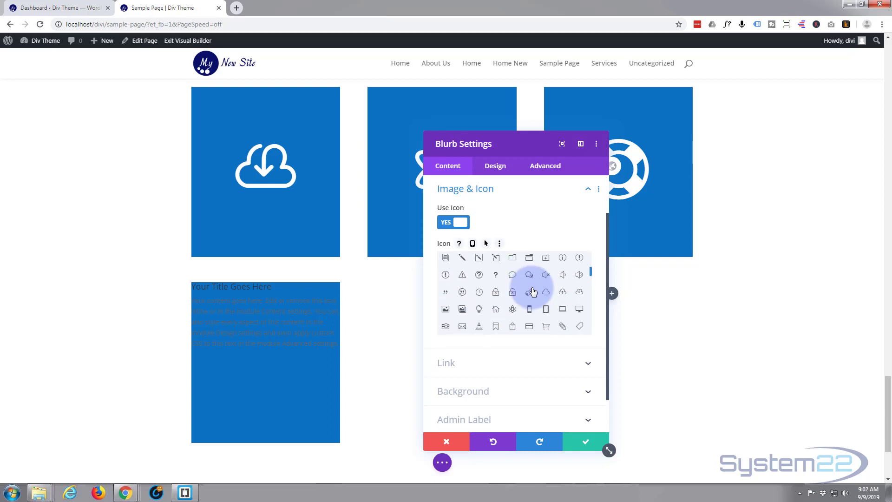
click(563, 292)
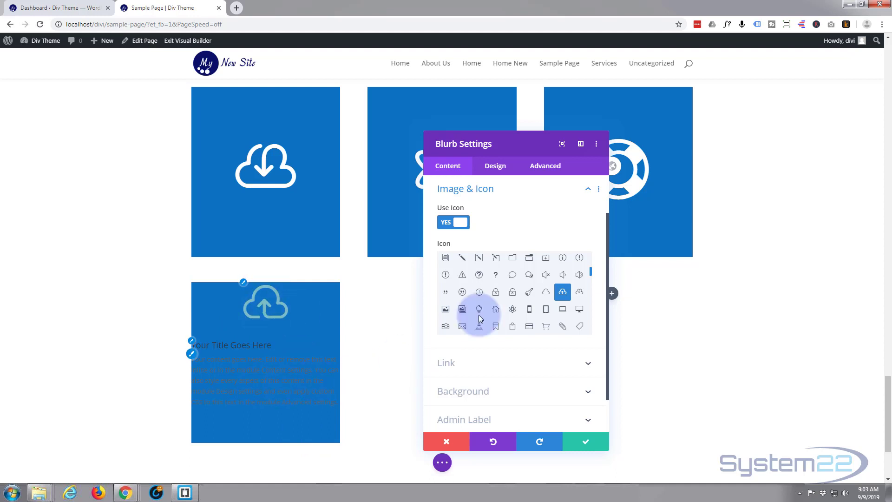
Give the blurb 20px padding on all sides in Design > Spacing, then collapse Spacing.
click(501, 171)
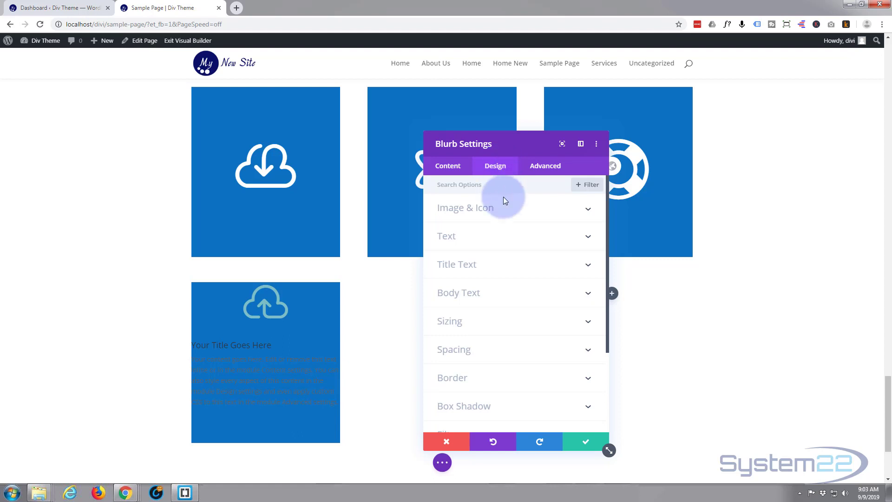
click(500, 351)
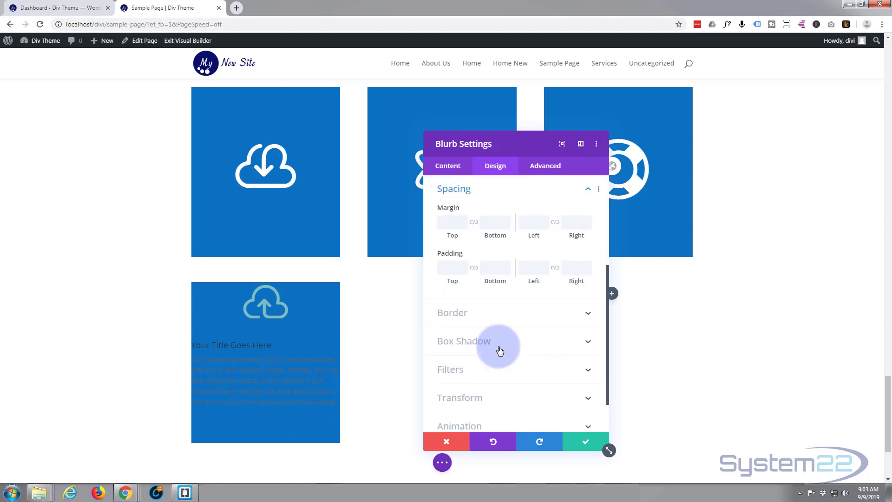
click(449, 268)
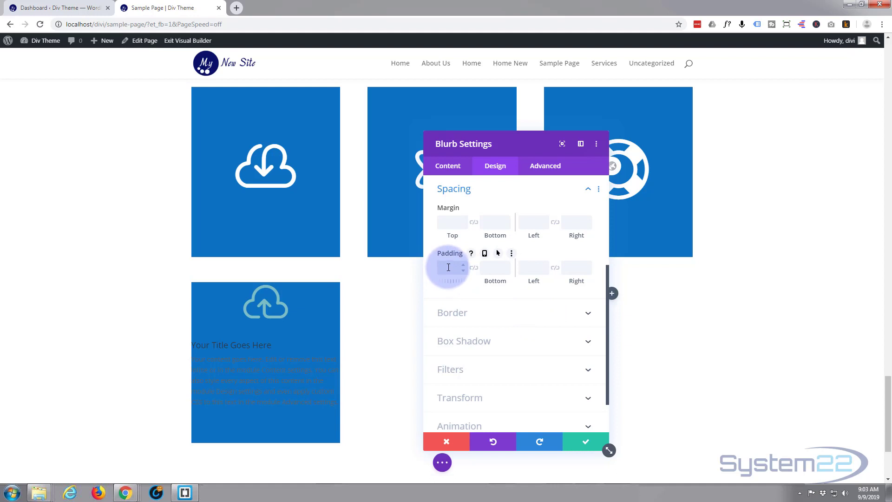
text(20)
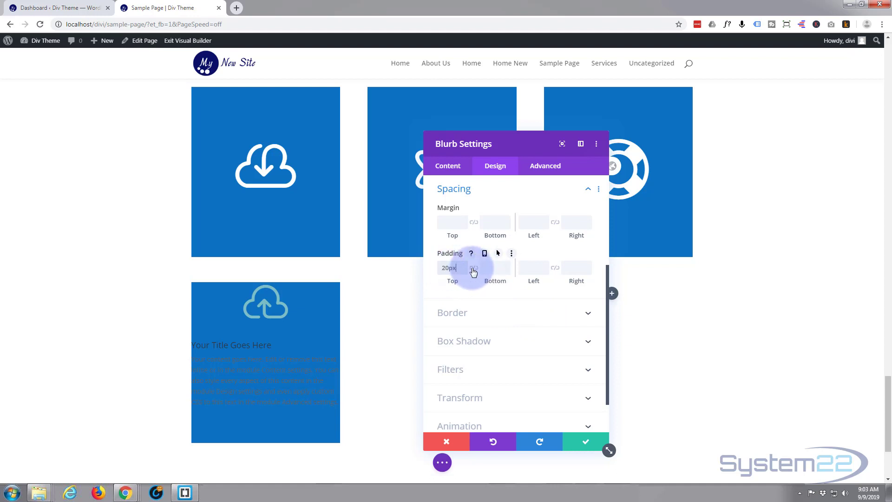
text(px)
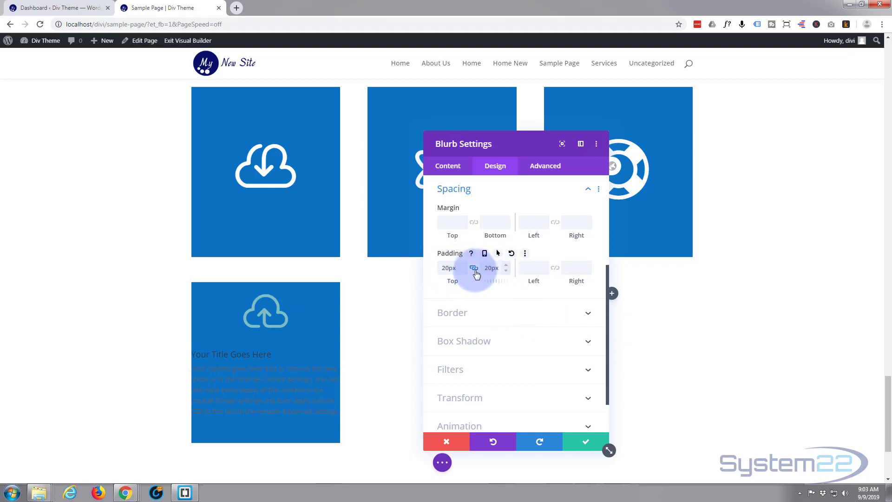
drag(448, 269, 454, 300)
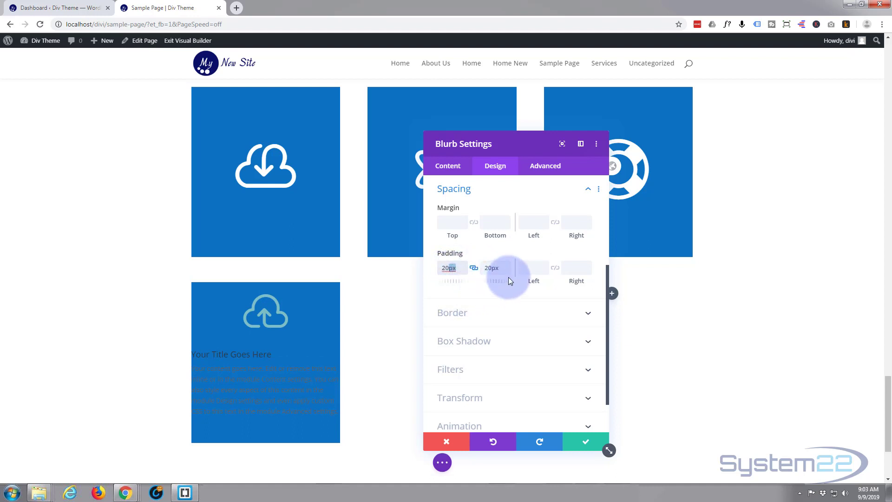
click(528, 266)
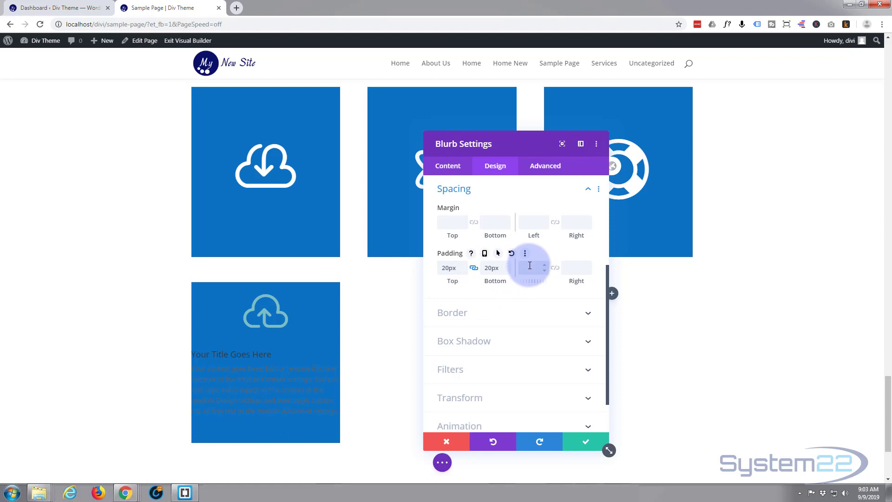
text(20px)
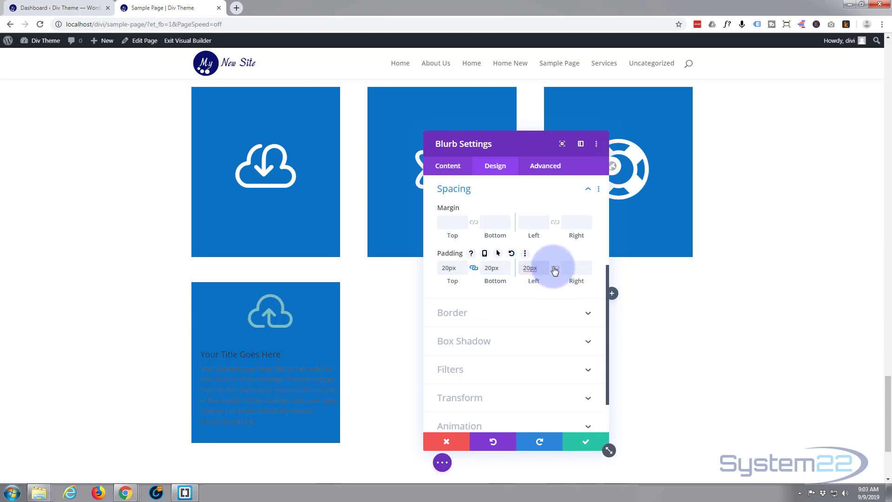
click(555, 269)
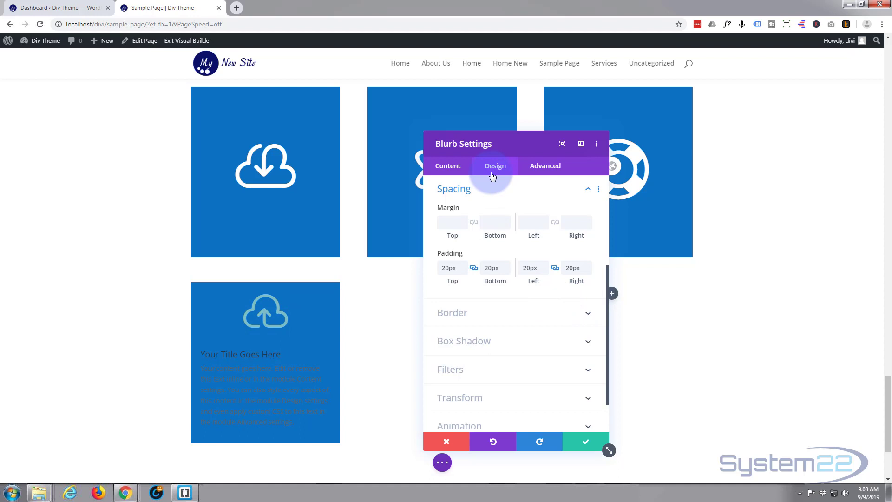
click(504, 187)
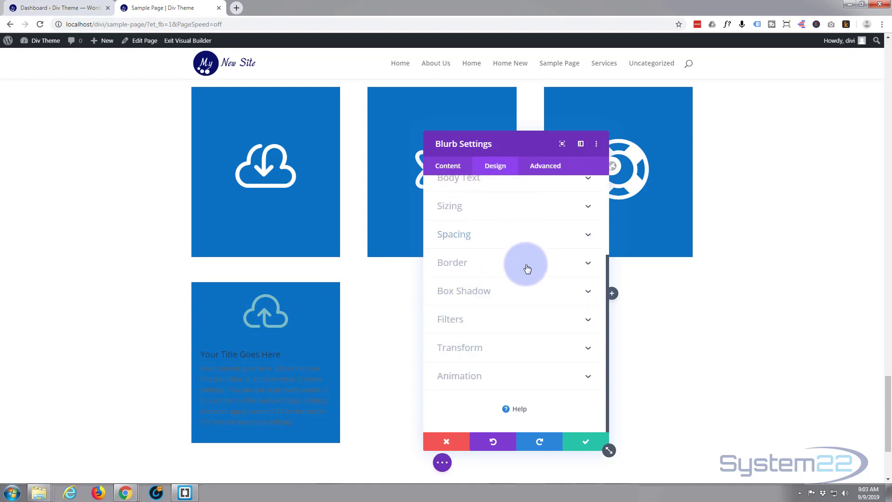
scroll(538, 298, up, 5)
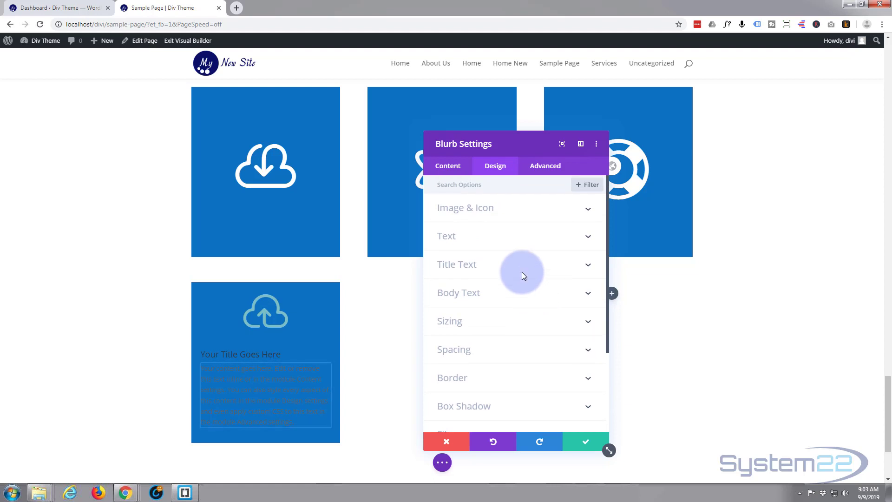
Enable hover options for the icon colour and make the cloud icon white #ffffff.
click(531, 214)
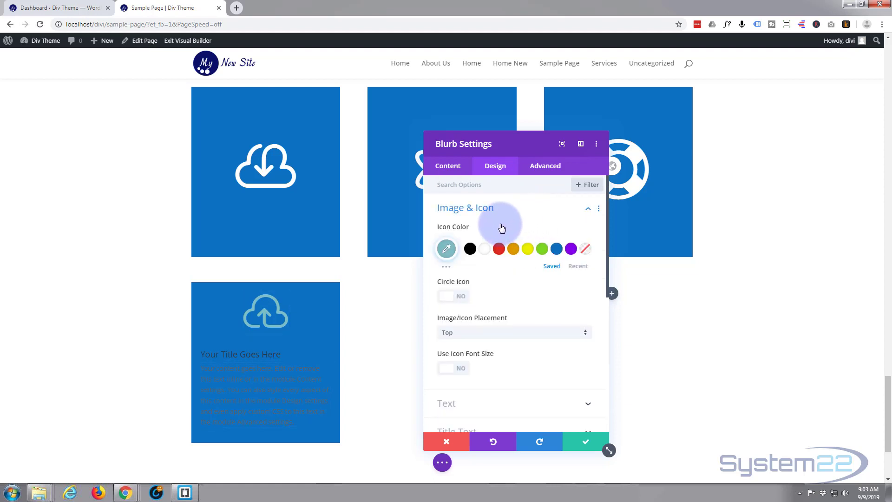
mouse_move(499, 225)
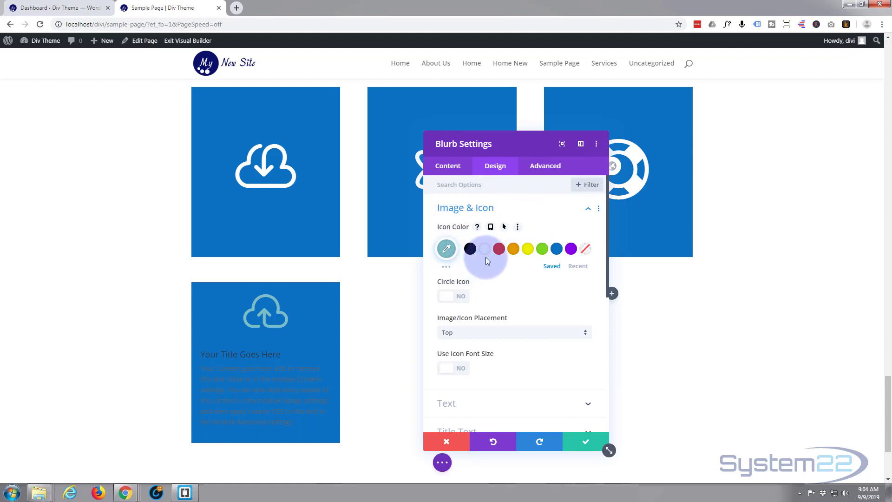
click(504, 228)
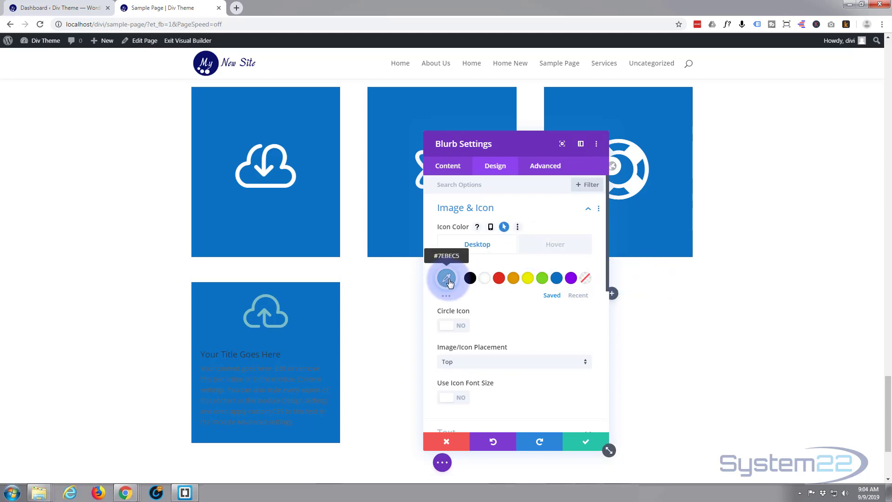
click(447, 279)
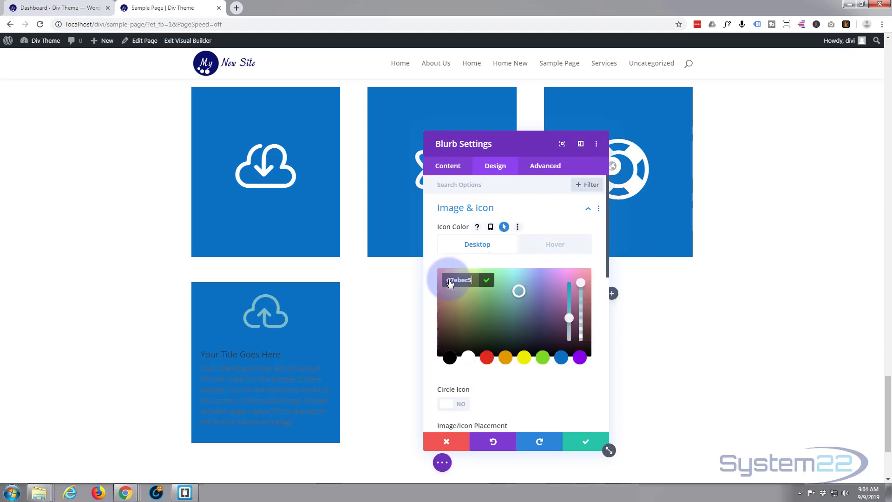
click(468, 357)
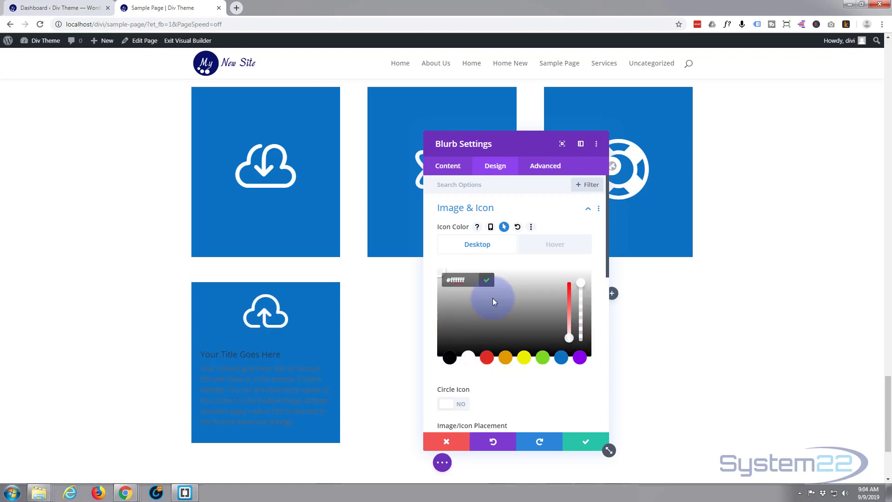
Set the hover icon colour to transparent rgba(255,255,255,0) and switch Circle Icon on.
click(558, 245)
click(556, 245)
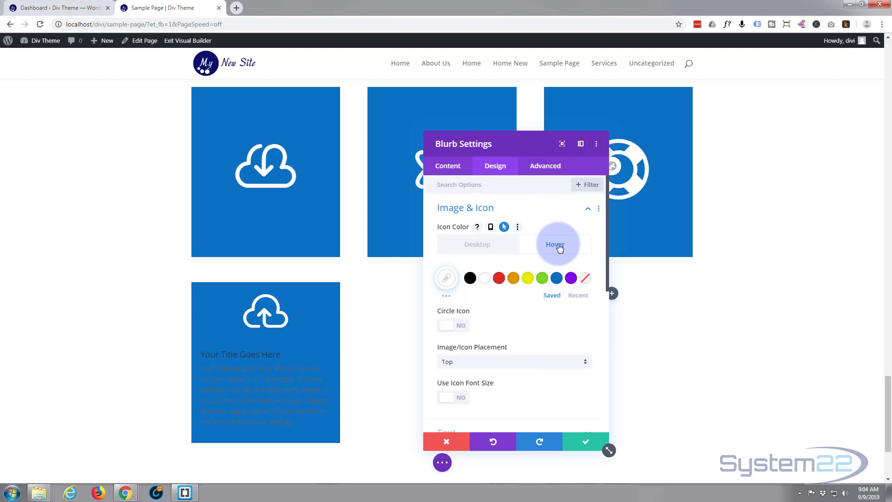
click(486, 279)
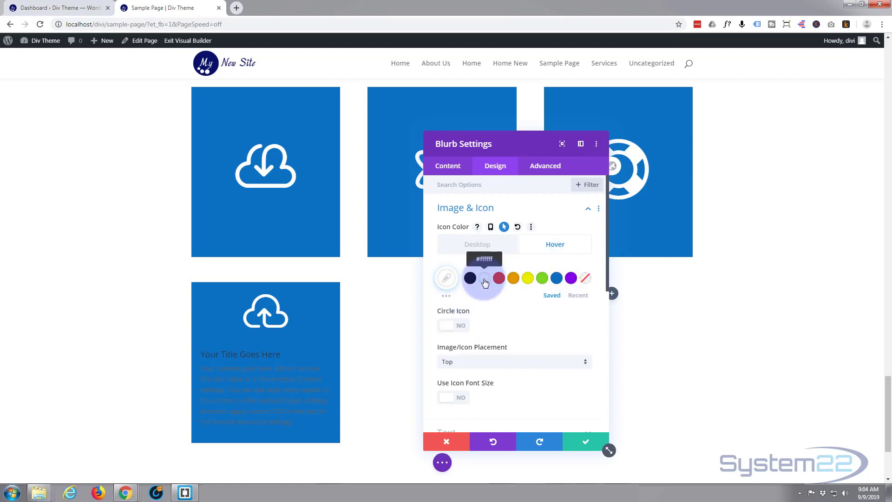
click(444, 280)
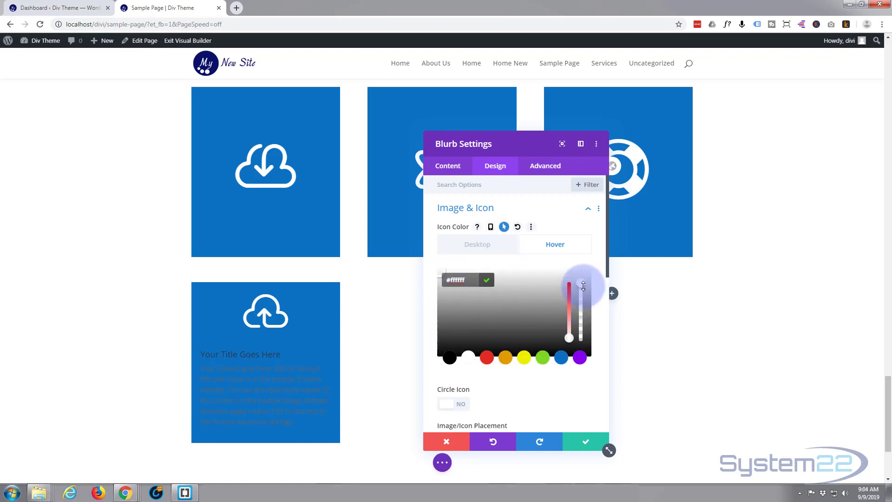
drag(583, 285, 586, 354)
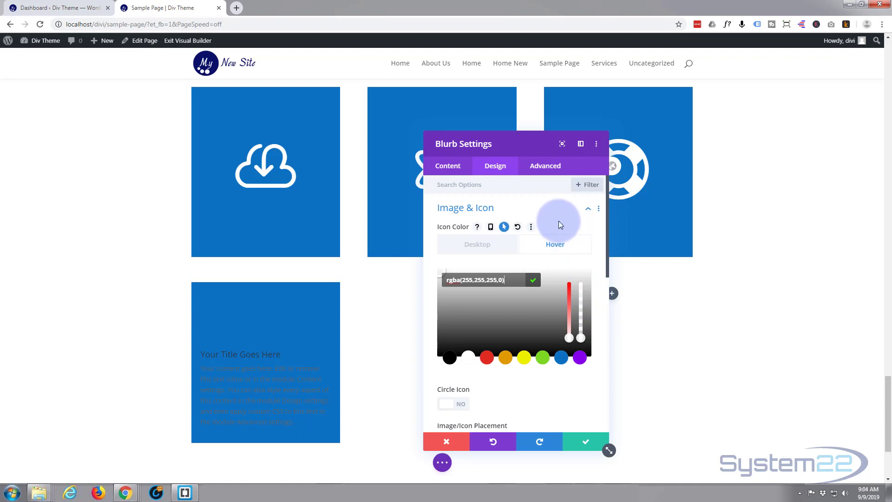
click(487, 240)
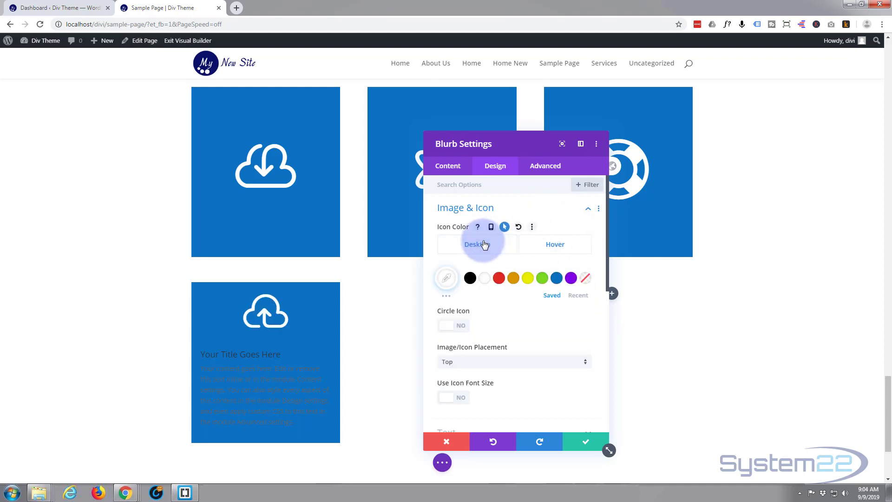
click(555, 245)
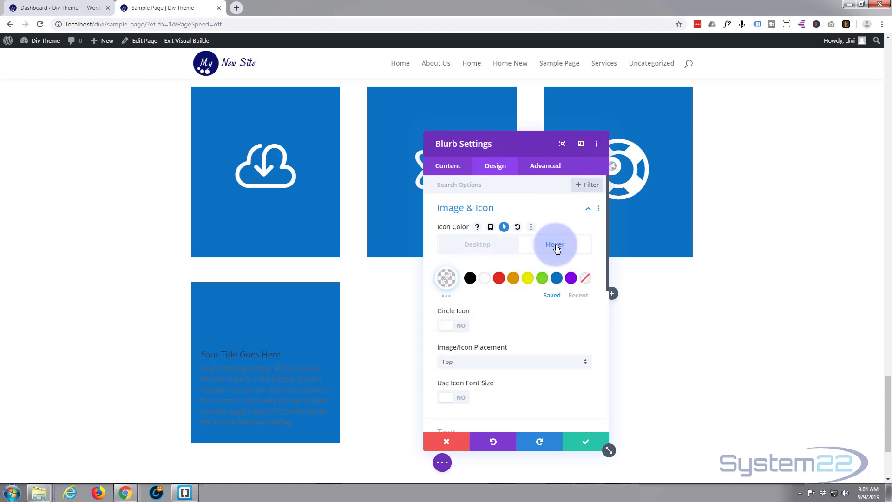
click(487, 249)
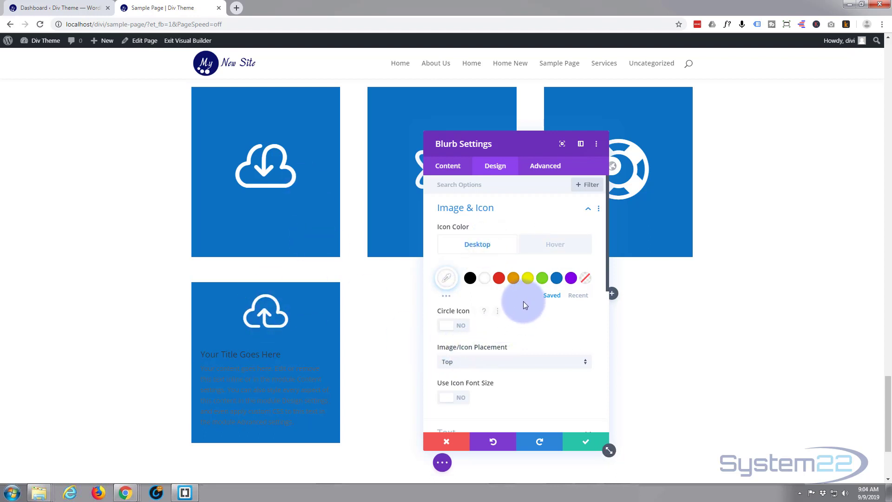
scroll(515, 299, down, 1)
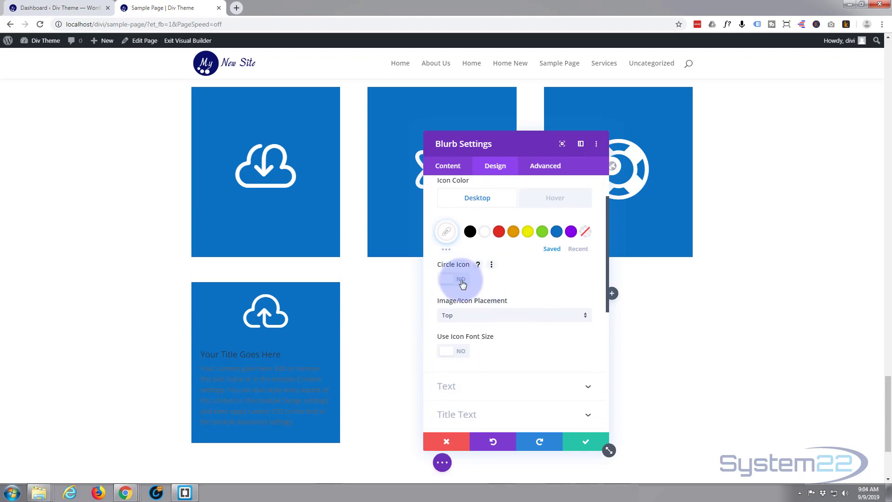
click(462, 280)
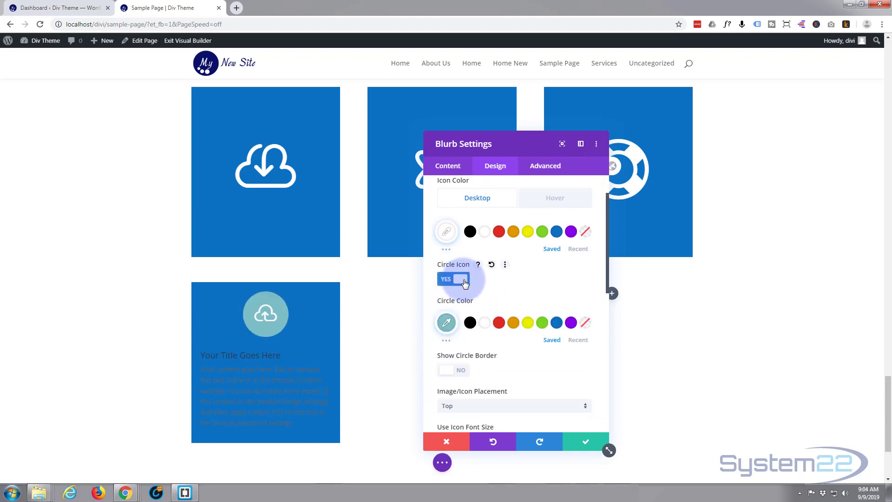
Turn Circle Icon off, enable Use Icon Font Size, and set the icon size to 130px.
click(458, 282)
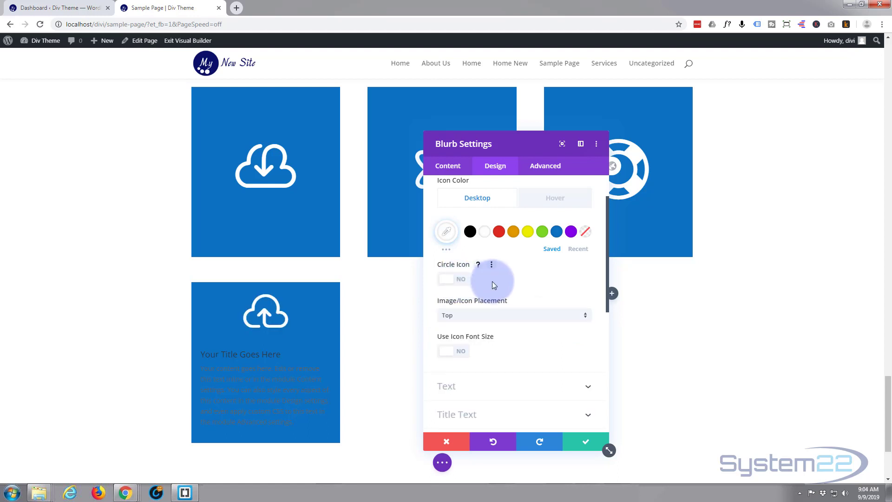
scroll(478, 307, down, 4)
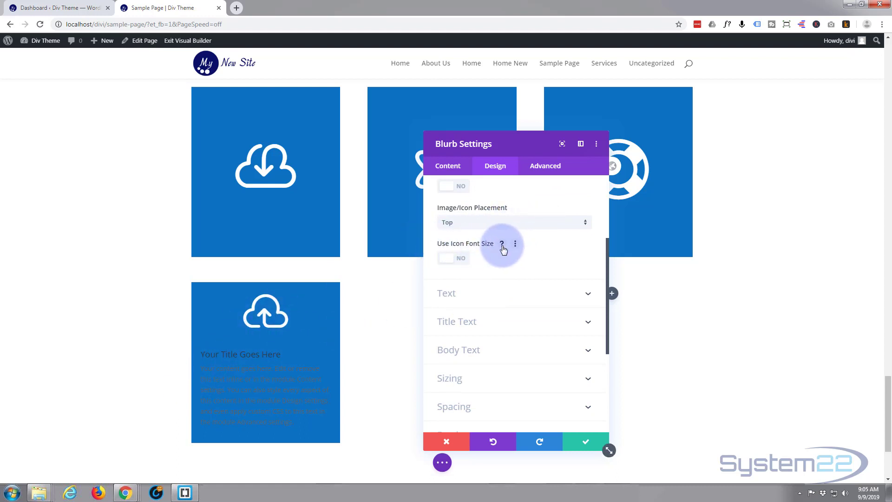
click(461, 263)
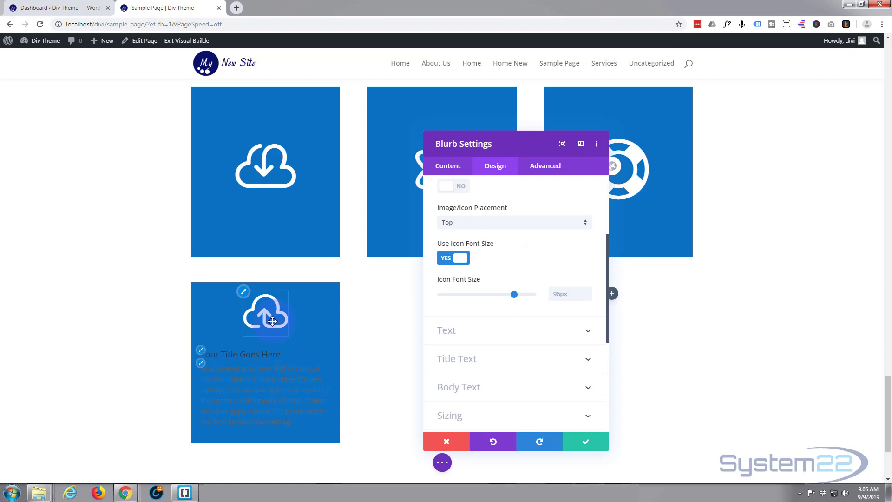
click(511, 303)
drag(516, 295, 547, 293)
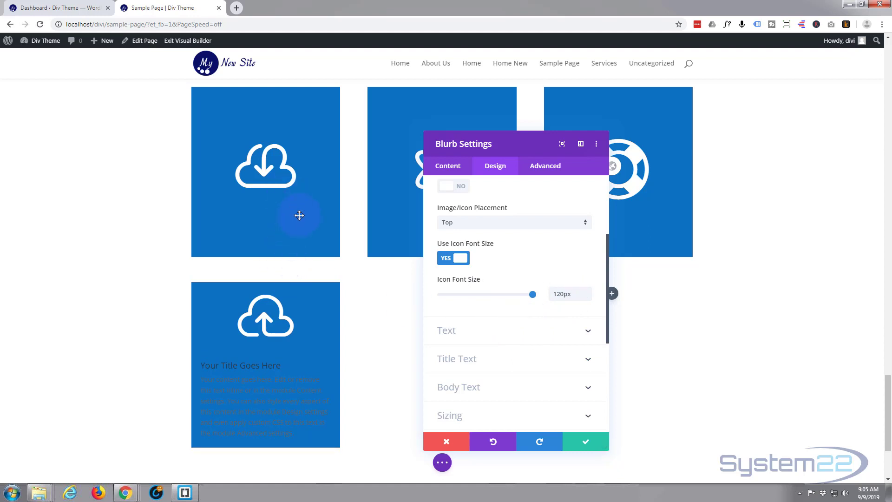
click(563, 294)
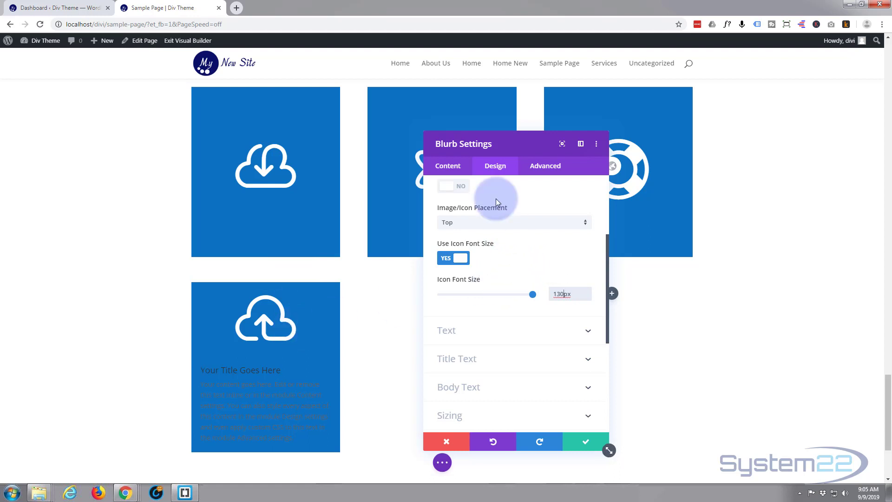
scroll(506, 264, down, 5)
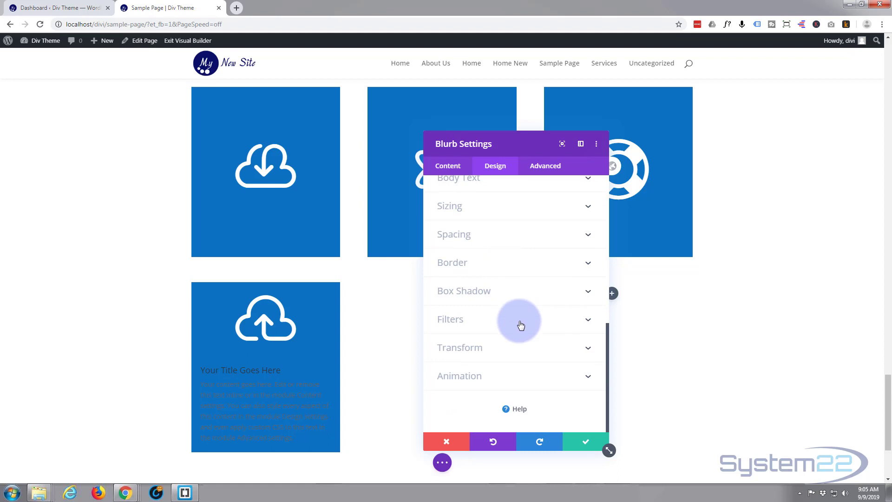
Translate the blurb content 100px down on Y and enable separate hover transform settings.
click(515, 348)
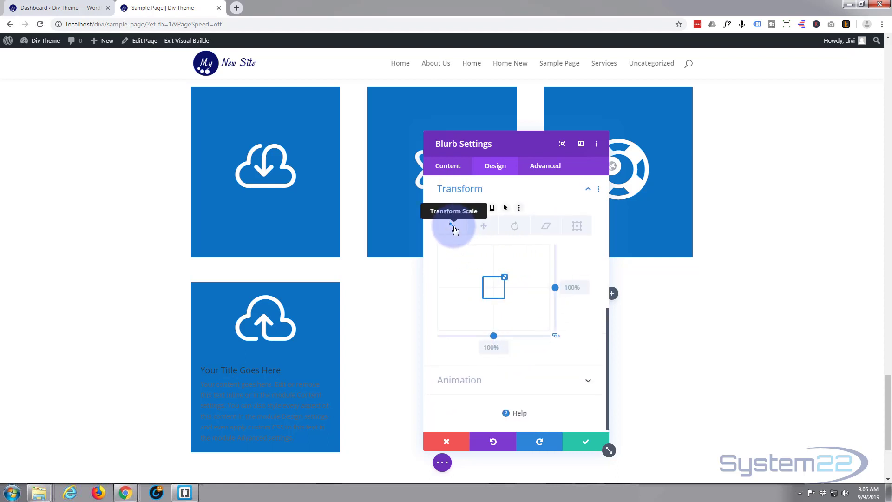
click(486, 227)
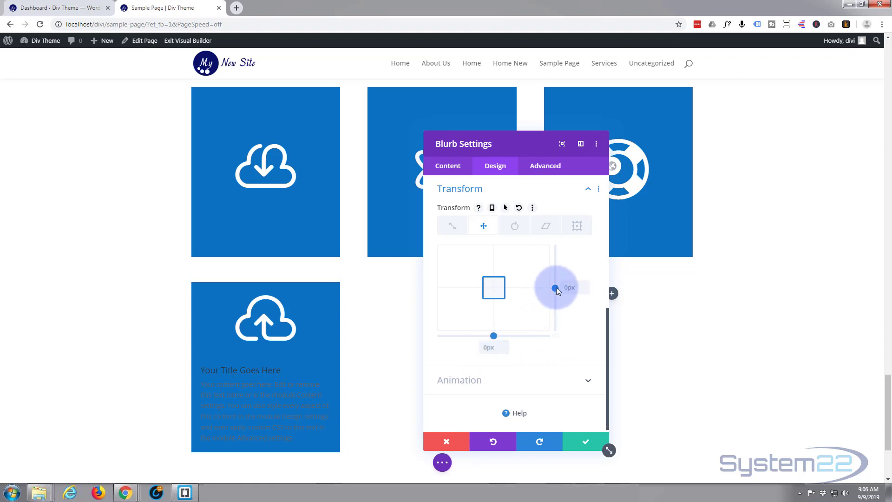
drag(555, 288, 556, 301)
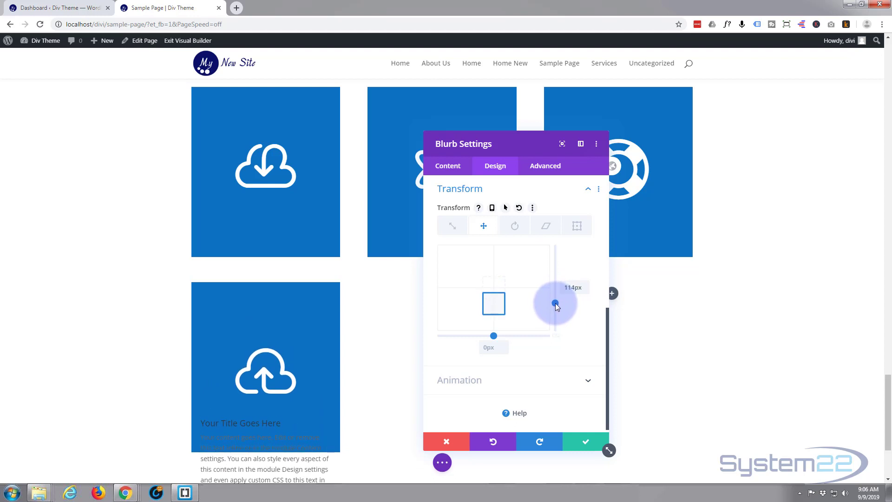
drag(556, 302, 602, 289)
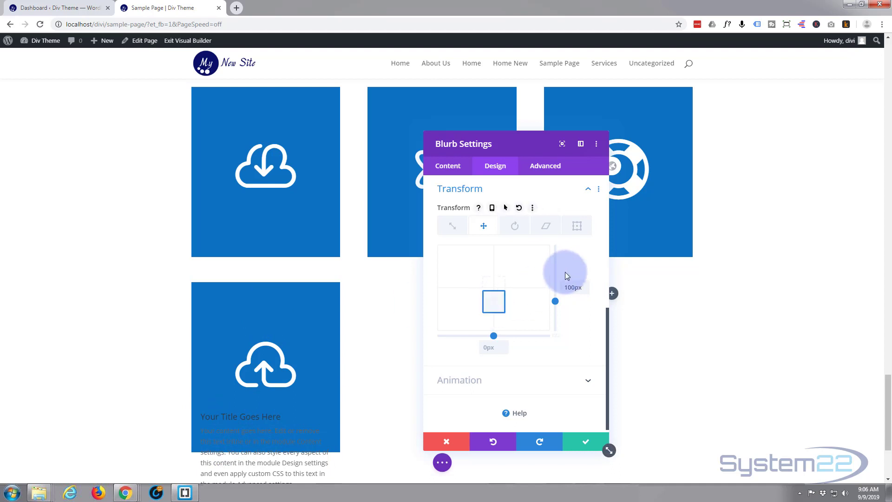
click(506, 208)
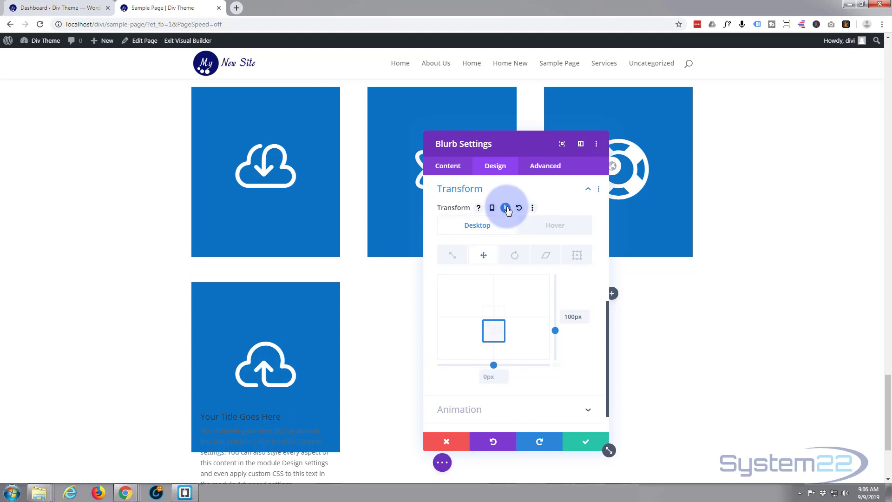
Set the blurb's hover translate Y to -135px so its title and text rise into view.
click(477, 227)
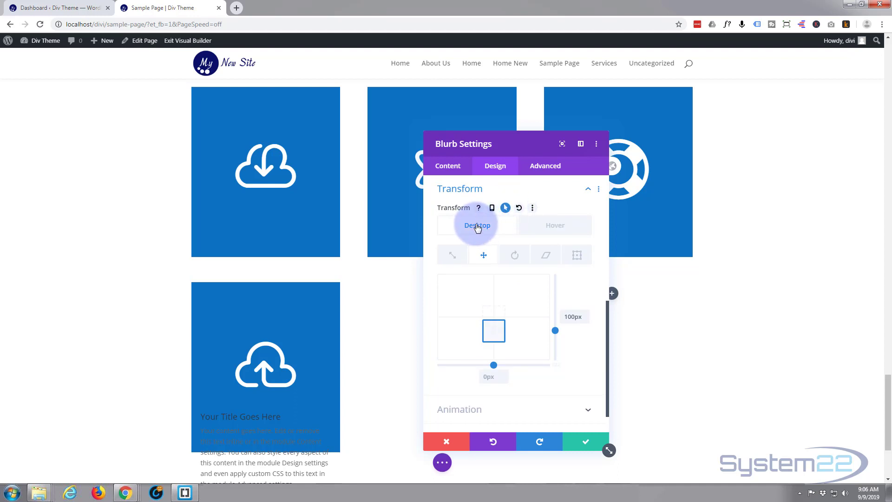
click(555, 227)
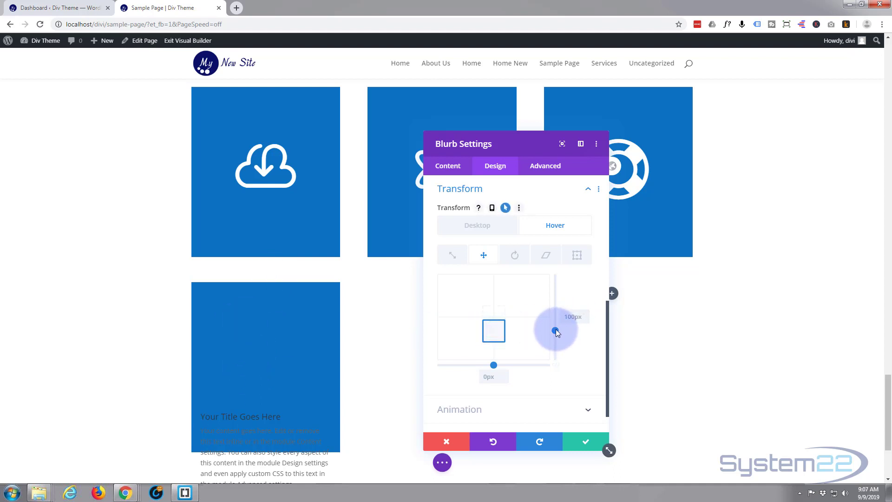
drag(555, 329, 557, 299)
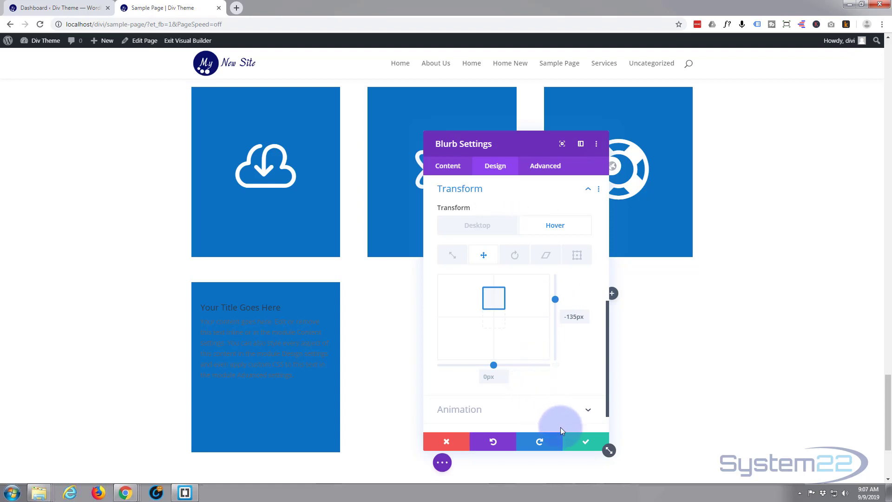
click(534, 191)
scroll(524, 325, up, 3)
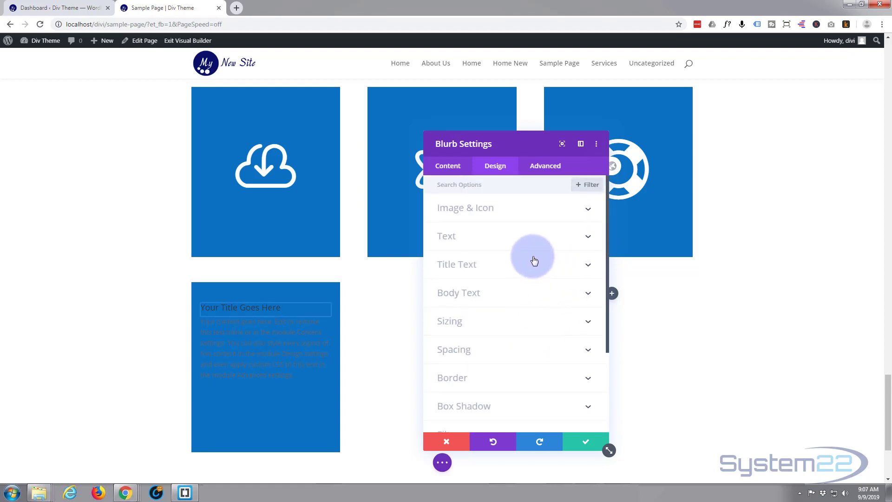
Centre the blurb title text and make it white.
click(510, 271)
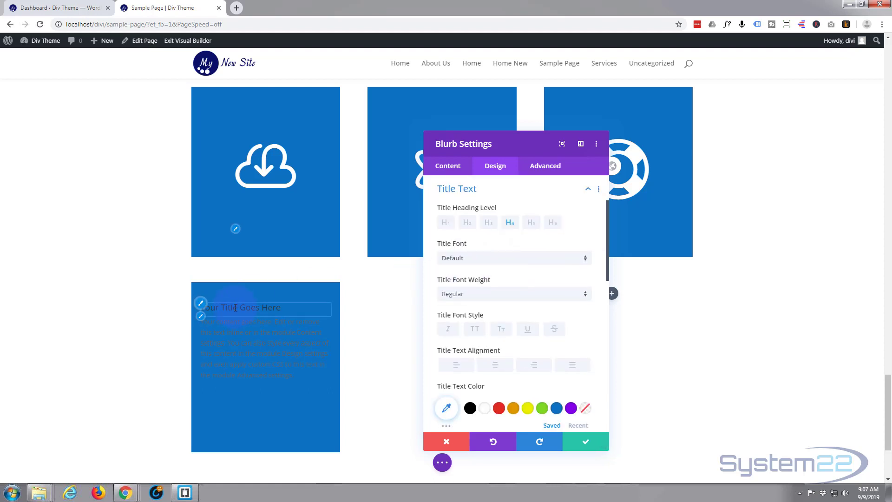
click(500, 366)
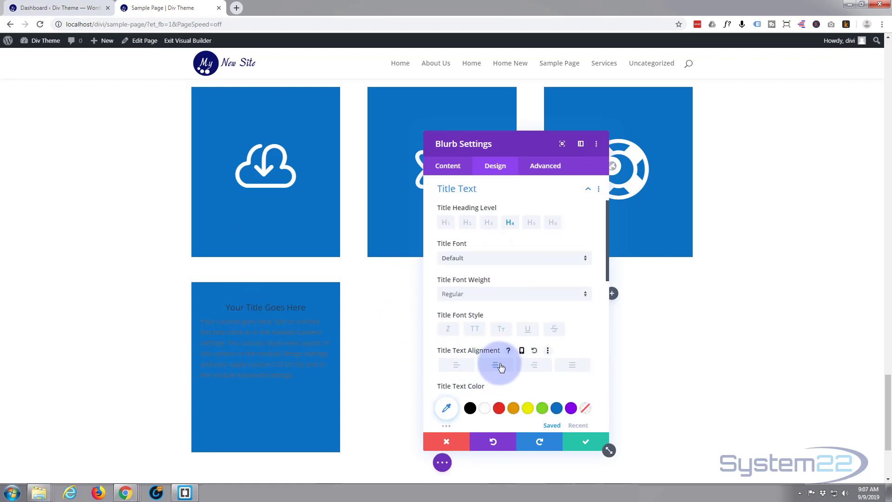
click(485, 409)
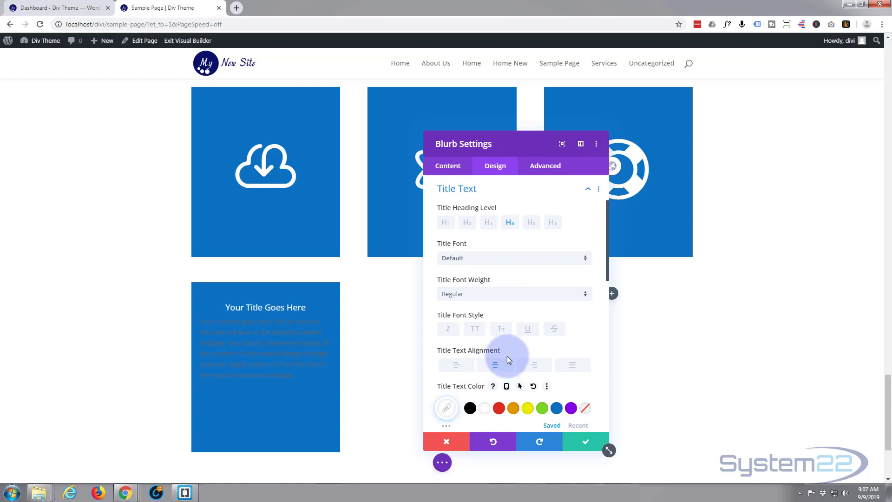
scroll(523, 339, down, 1)
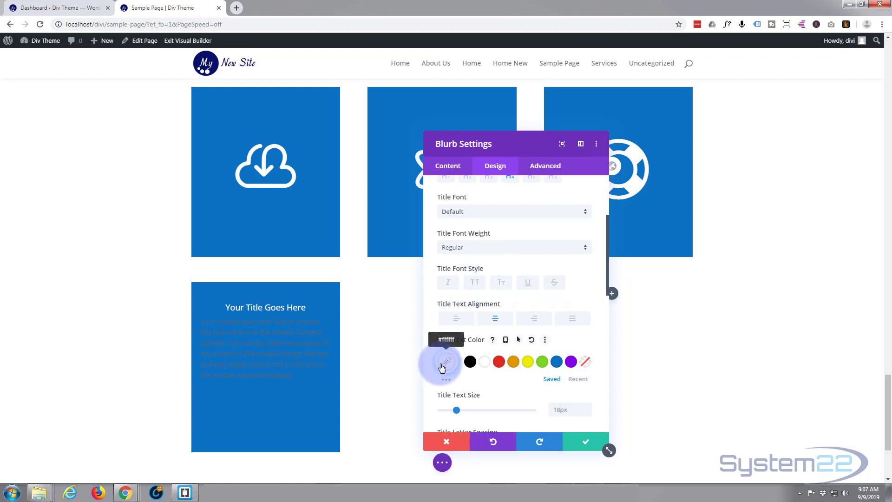
Enable a separate hover title colour and make the normal title colour nearly transparent.
click(520, 340)
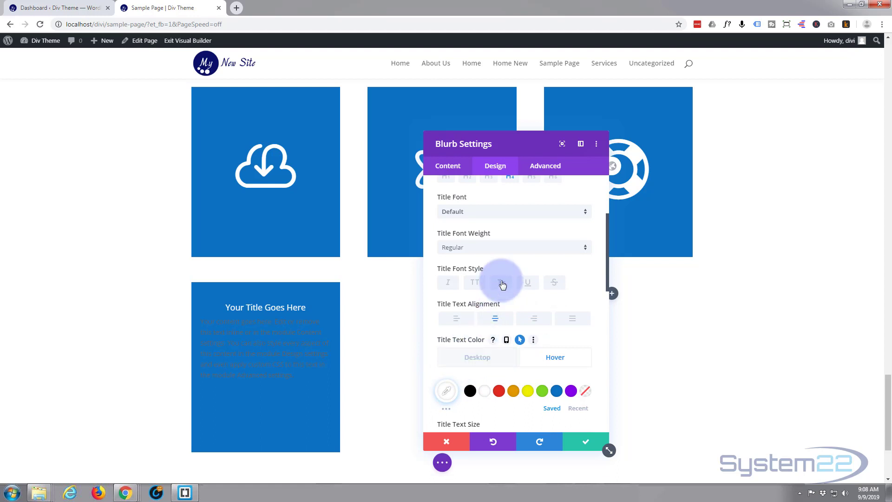
scroll(500, 278, down, 2)
scroll(500, 279, down, 1)
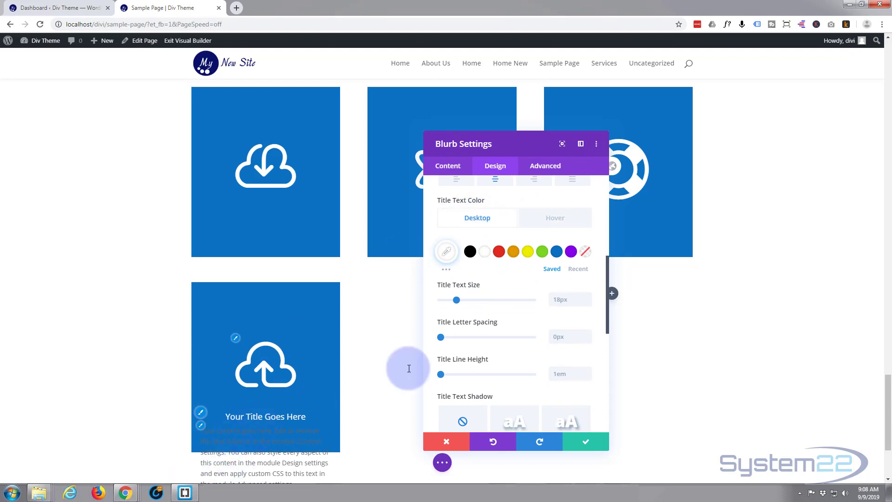
click(447, 254)
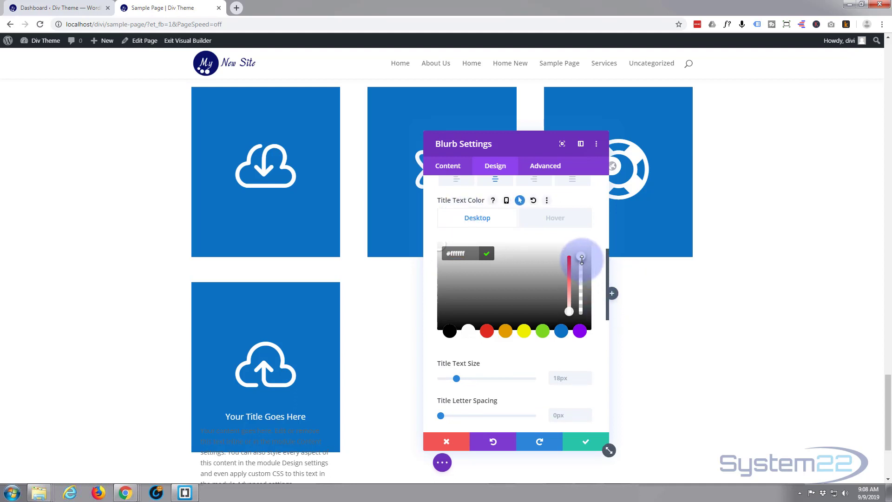
drag(581, 258, 580, 326)
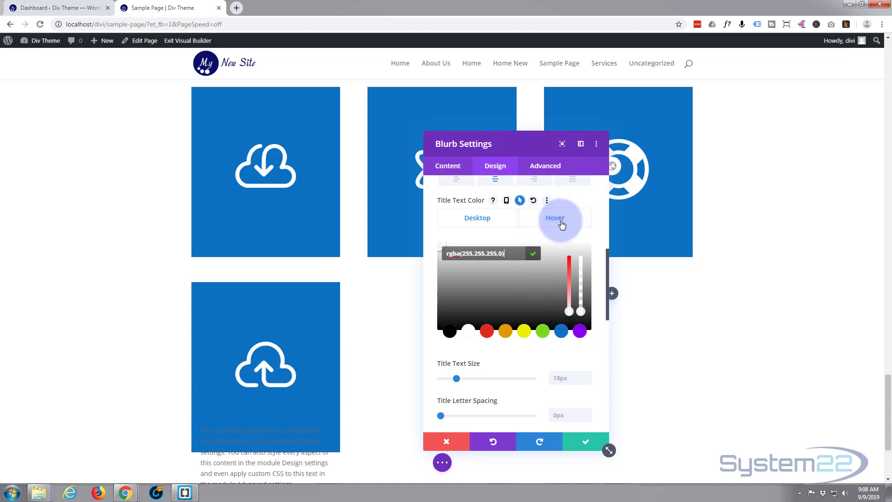
Set the title's hover colour to fully opaque white #ffffff.
click(561, 223)
click(484, 252)
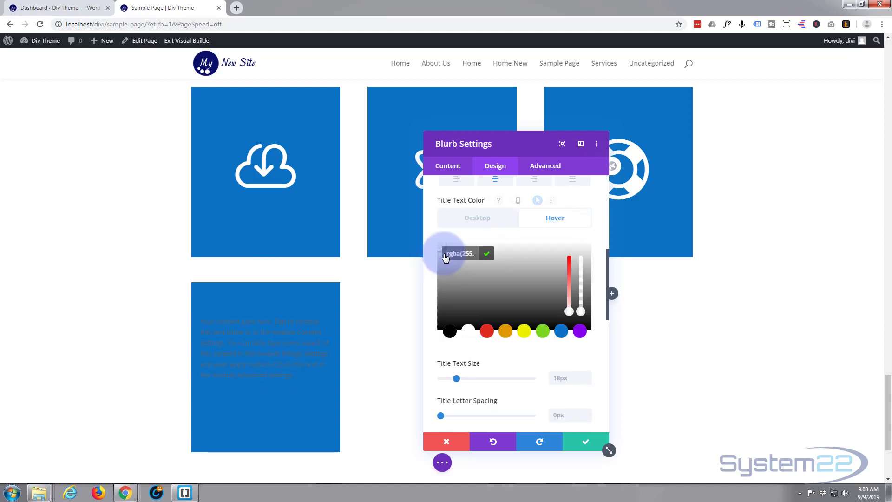
click(445, 253)
click(469, 333)
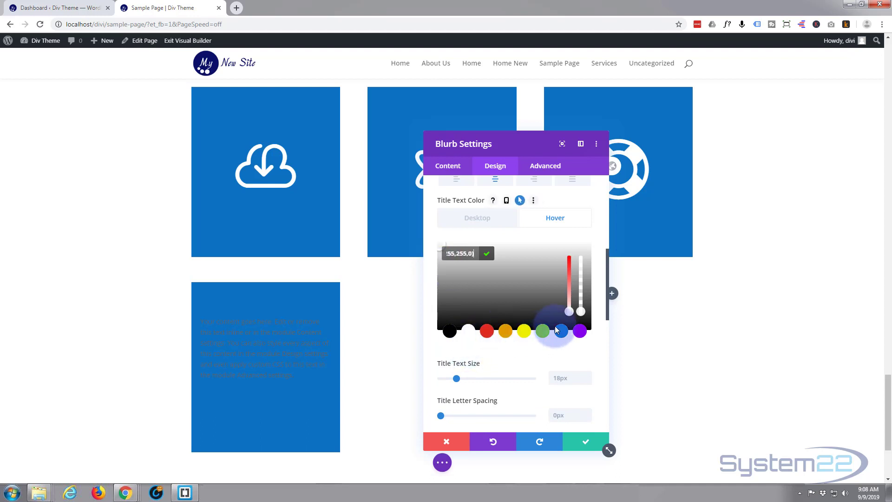
drag(581, 311, 580, 249)
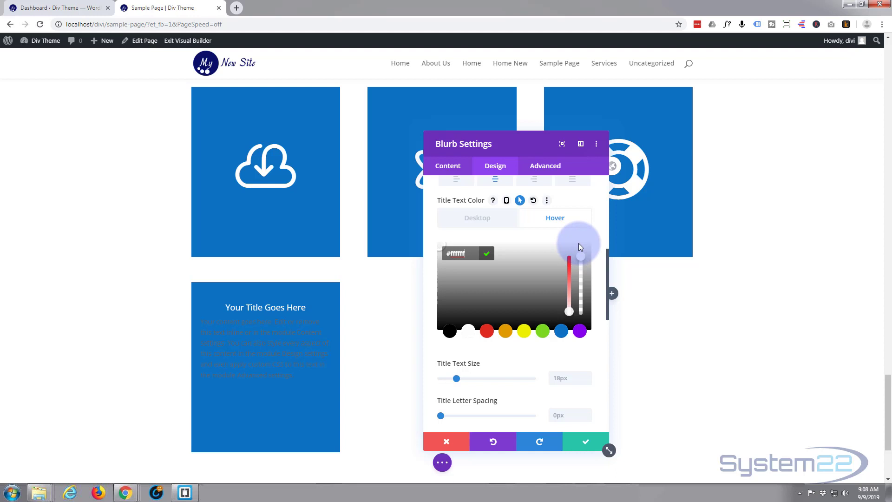
scroll(512, 329, down, 3)
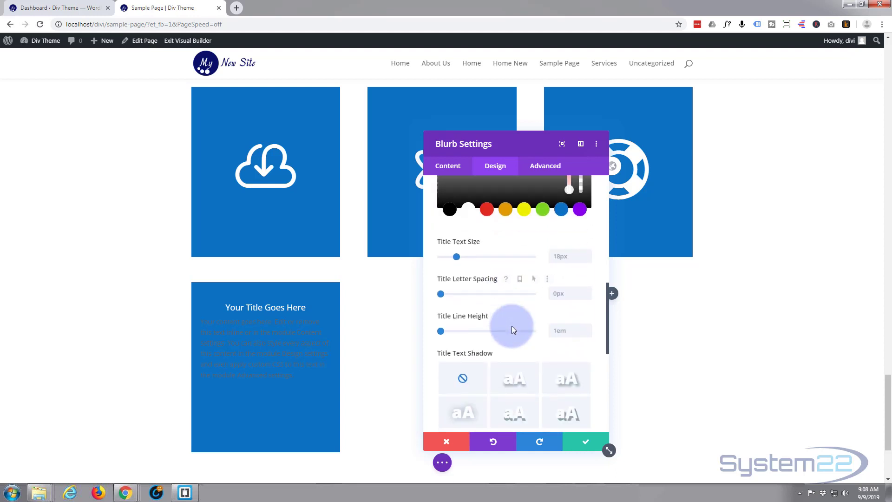
scroll(511, 329, down, 5)
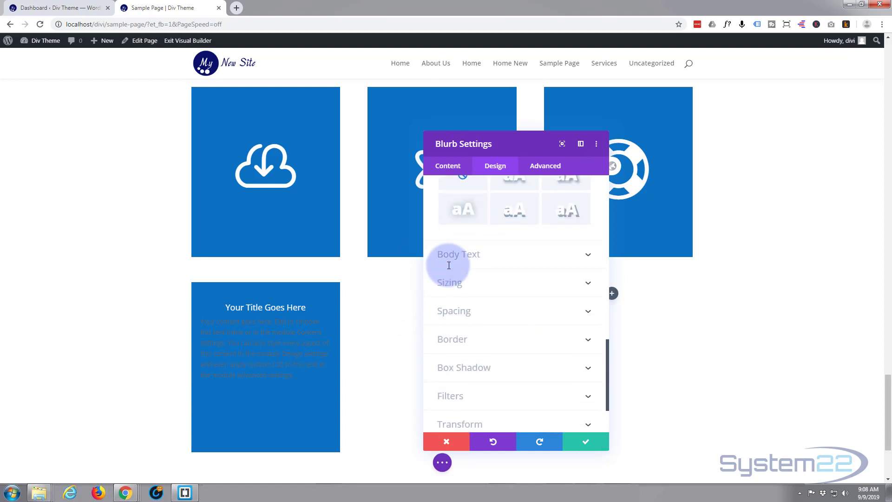
Make the body text white with hover colours enabled, fading the normal colour to about 0.21 opacity.
click(520, 265)
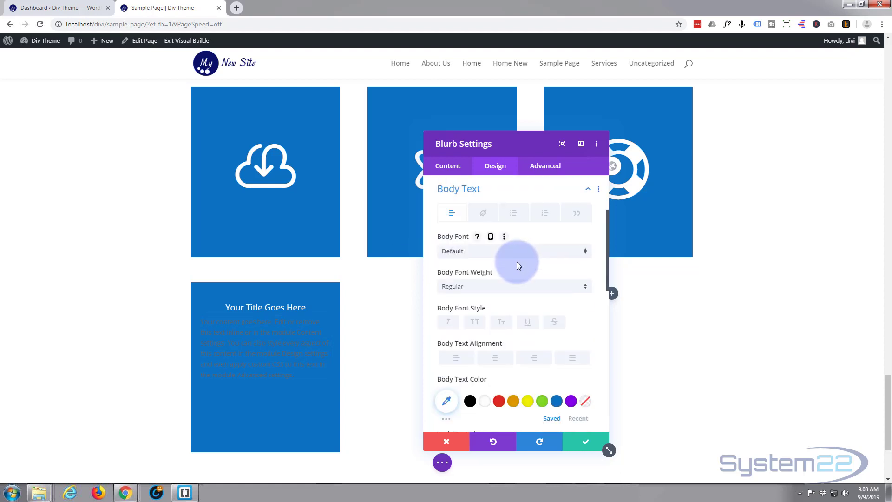
scroll(516, 302, down, 2)
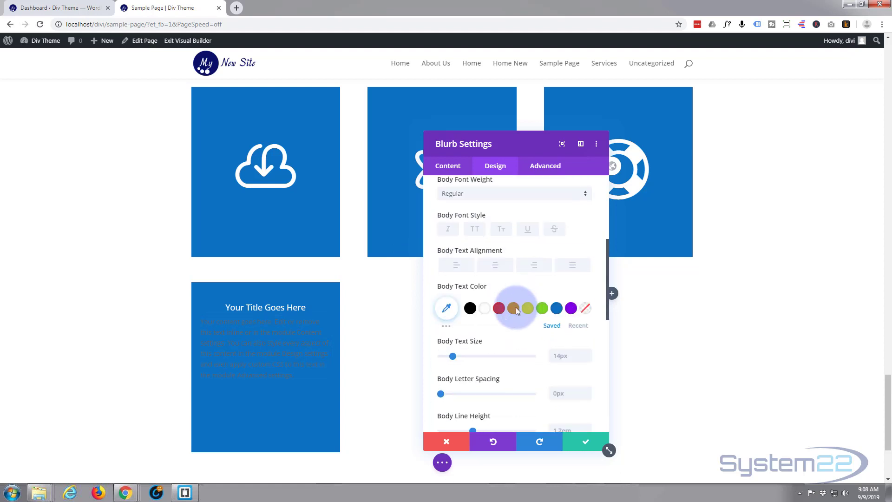
click(485, 308)
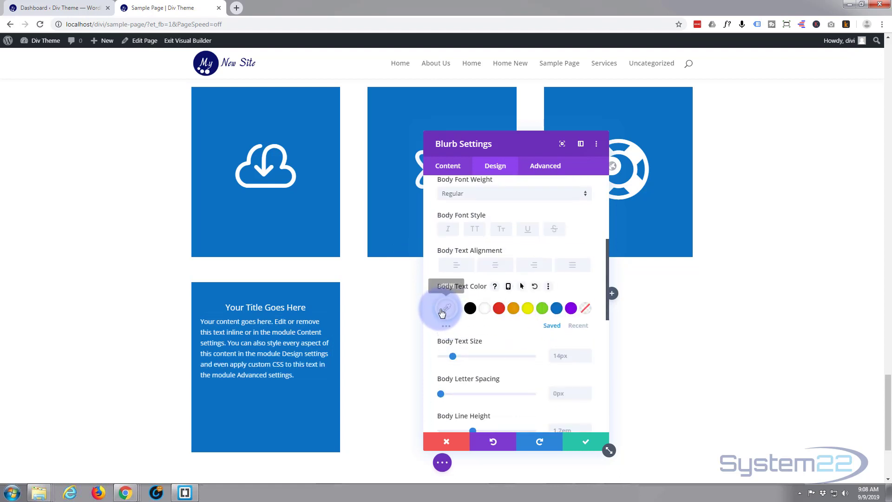
click(522, 286)
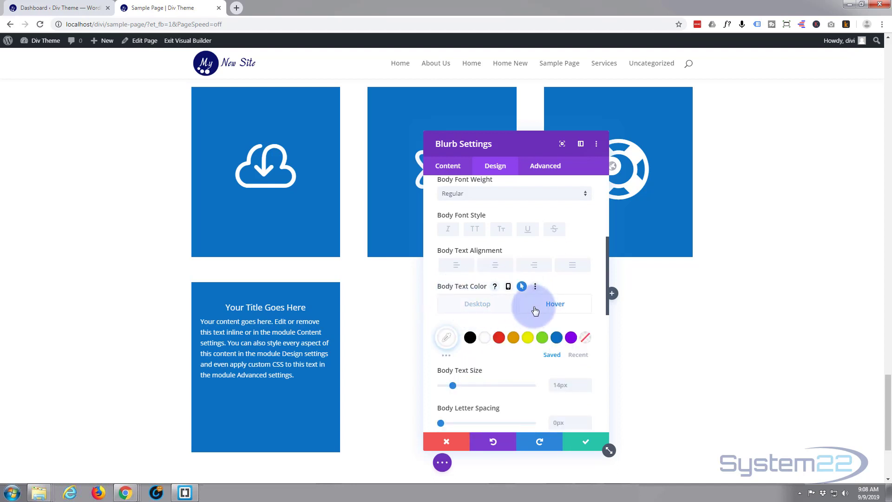
click(478, 308)
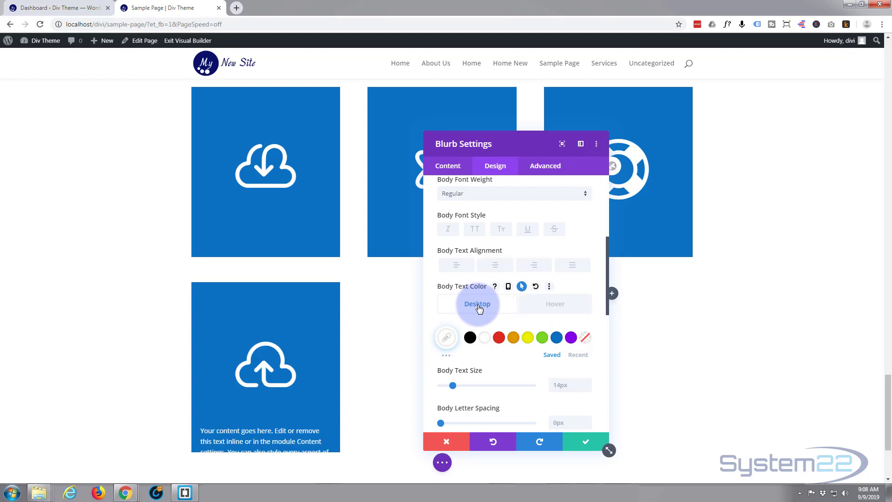
click(447, 339)
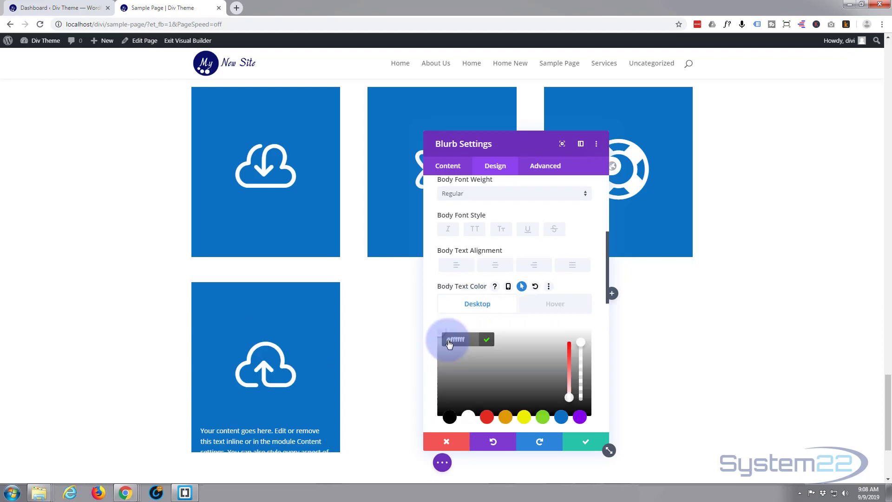
drag(581, 343, 585, 414)
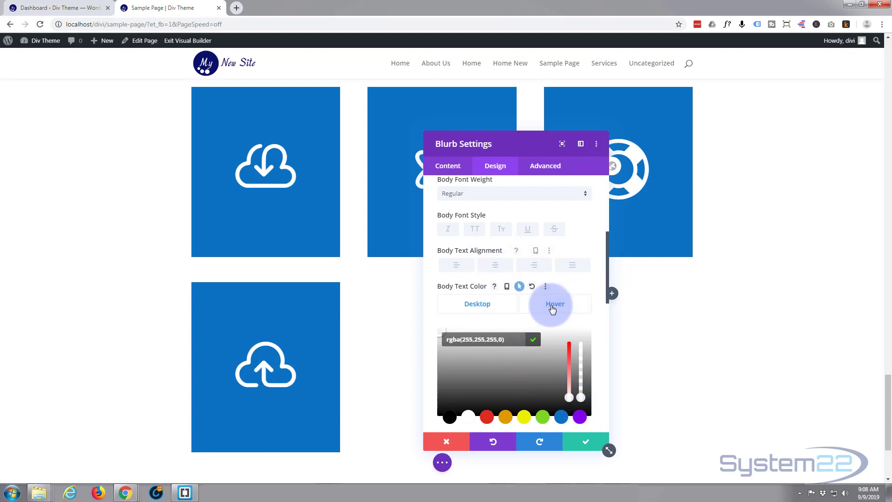
Set the body text's hover colour to opaque white #ffffff and save the blurb settings.
click(552, 308)
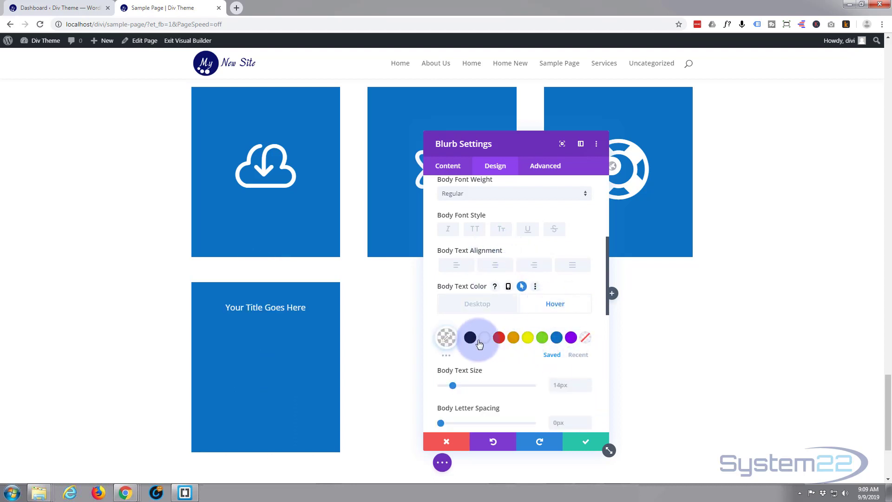
click(446, 341)
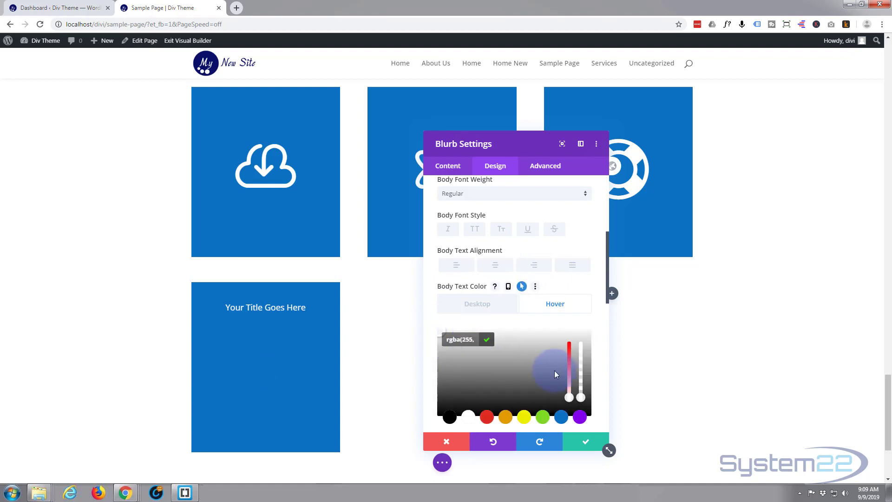
drag(583, 398, 534, 286)
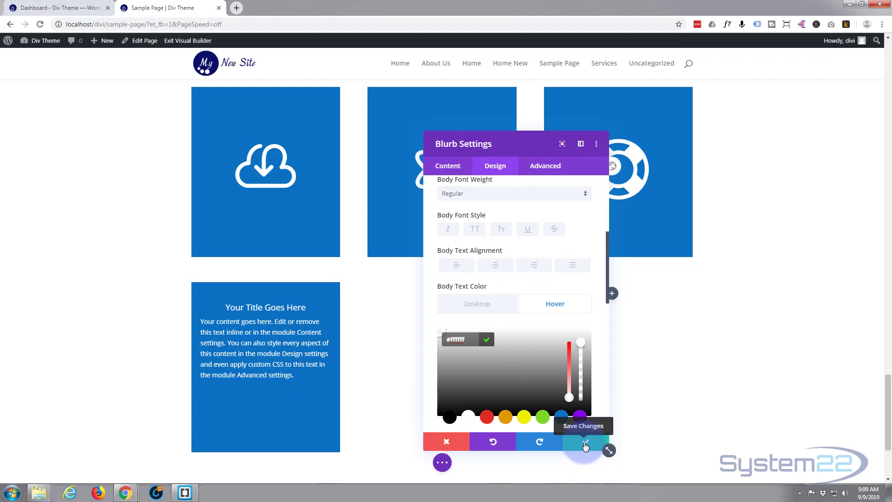
click(585, 445)
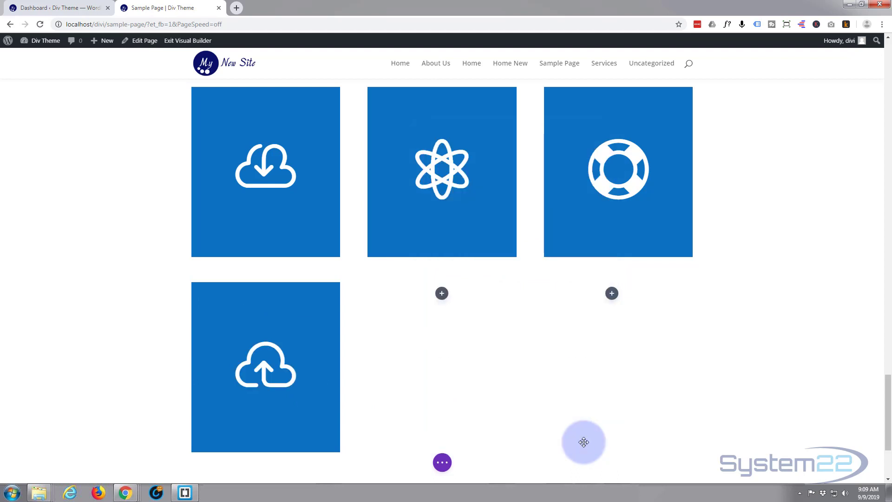
Save the page and exit the Visual Builder to the live sample page.
click(443, 463)
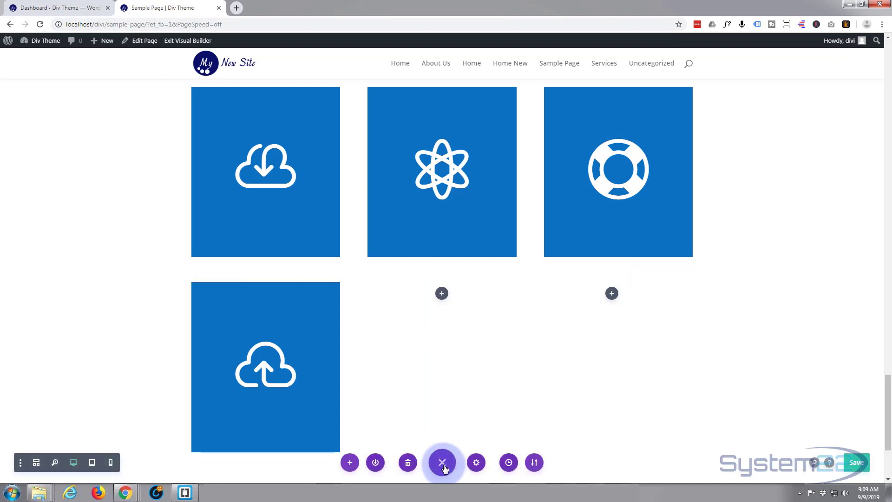
click(857, 466)
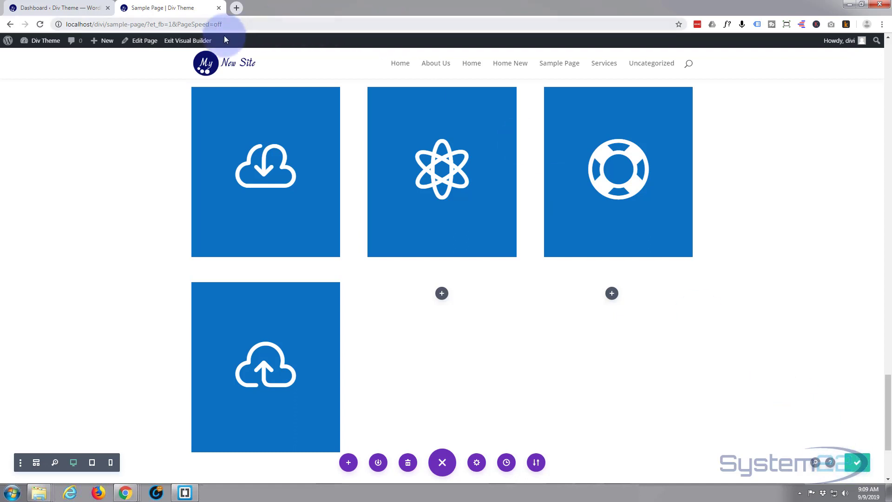
click(197, 42)
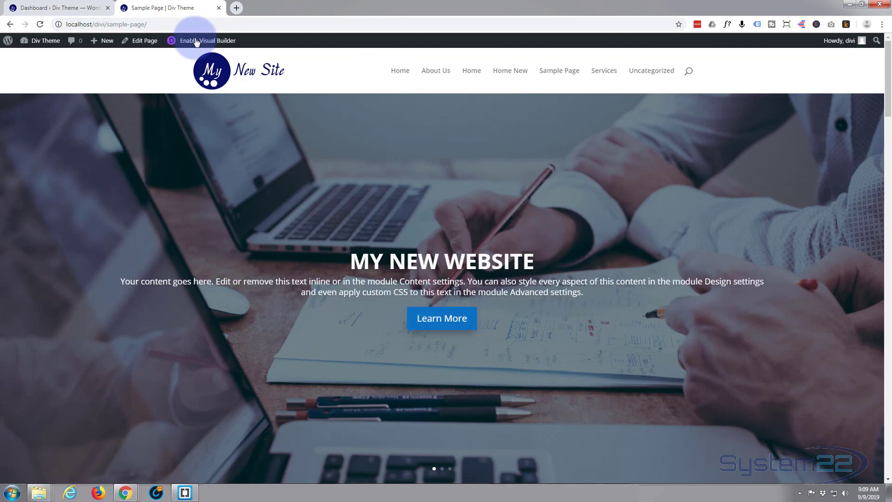
Test the bottom-left blurb's hover reveal on the live page, then re-enable the Visual Builder.
scroll(207, 292, down, 9)
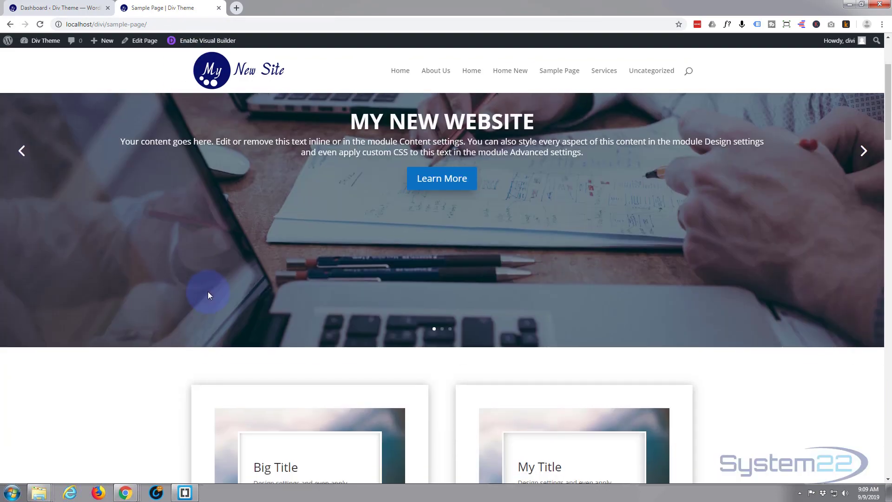
scroll(208, 291, down, 19)
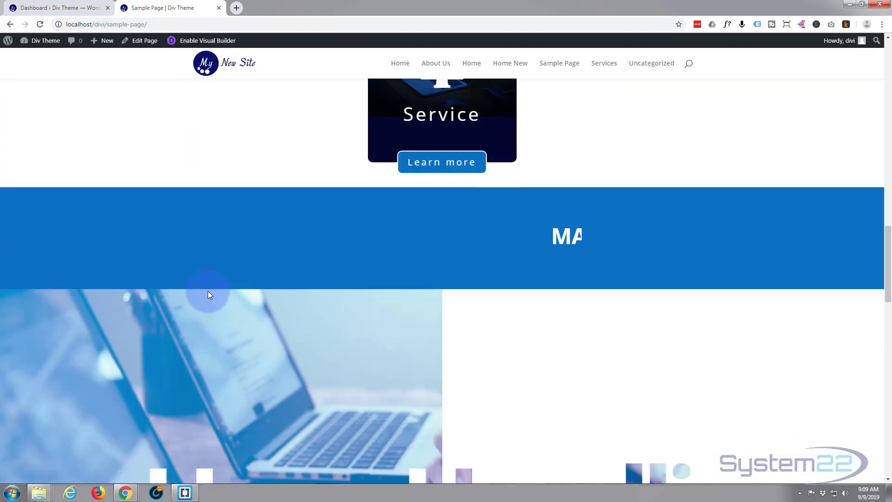
scroll(208, 291, down, 15)
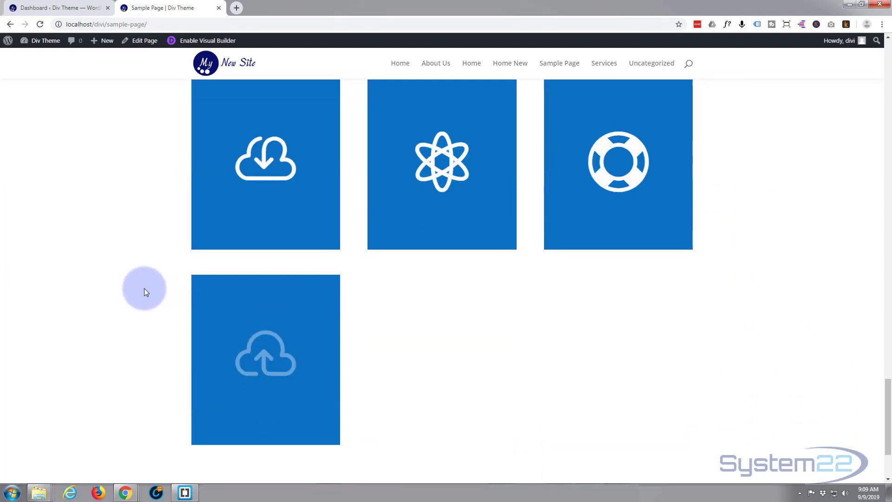
mouse_move(229, 354)
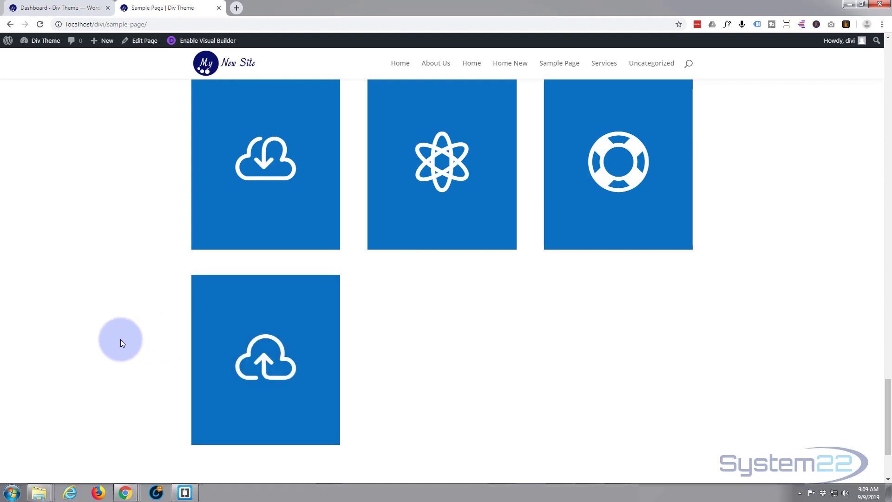
mouse_move(262, 335)
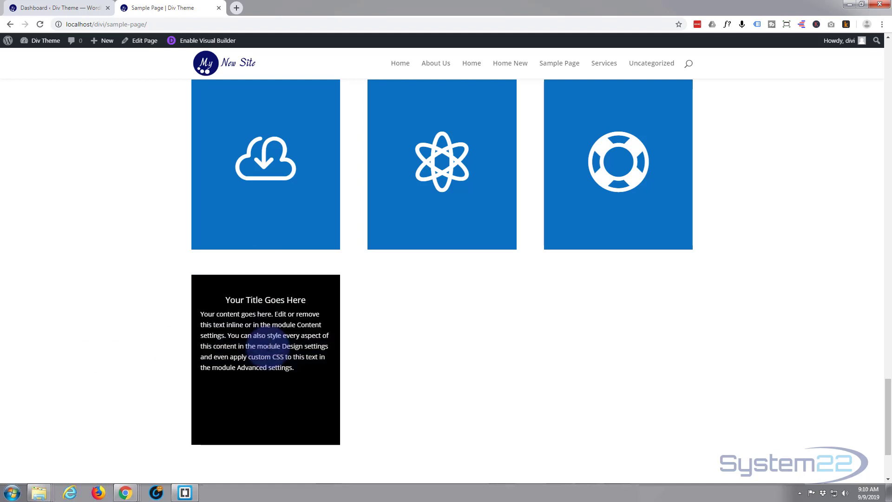
click(214, 43)
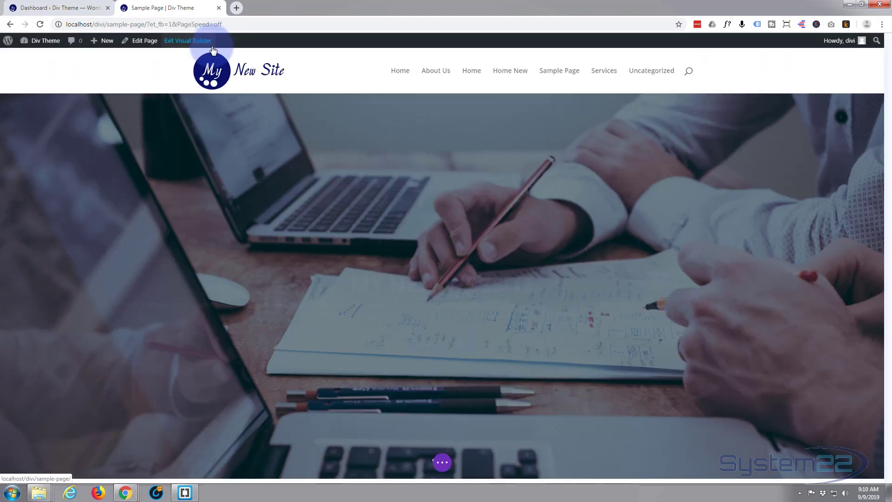
Duplicate the upload-cloud blurb and place the copy in the row's empty middle column.
scroll(229, 344, down, 7)
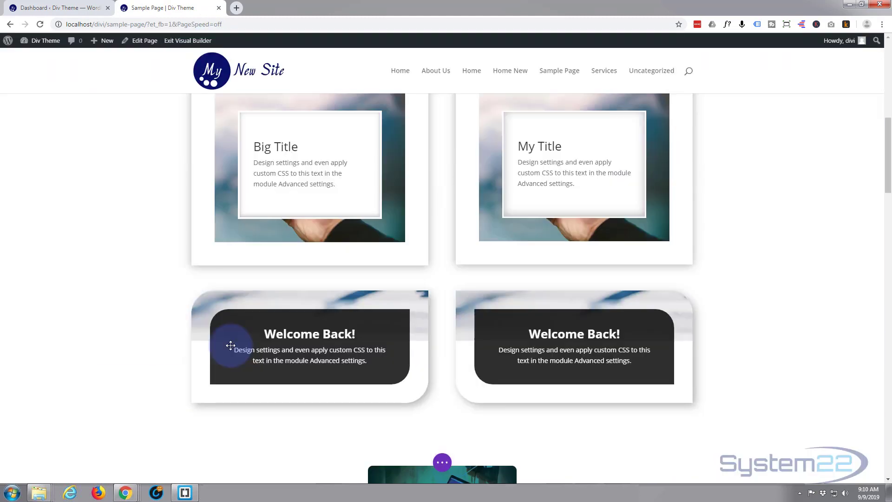
scroll(230, 345, down, 20)
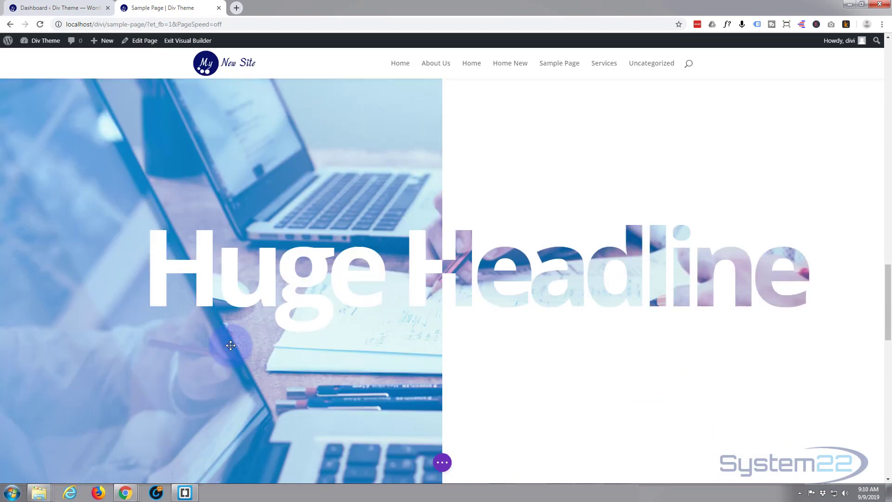
scroll(230, 345, down, 15)
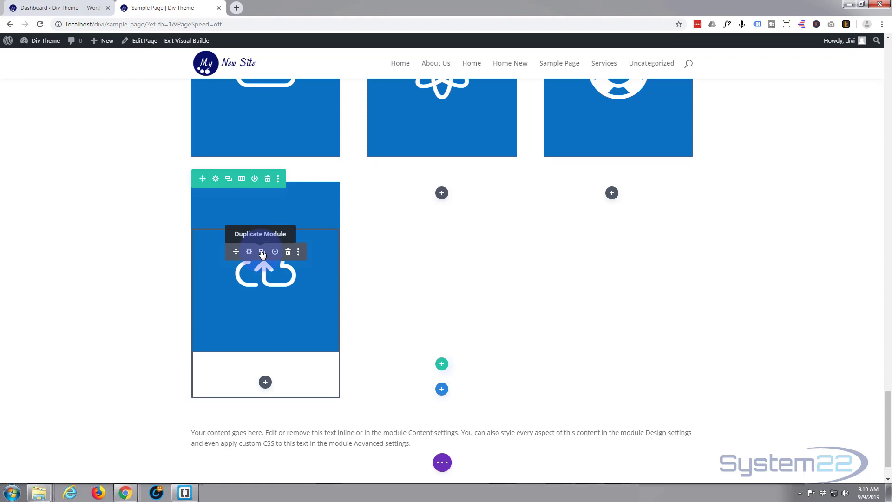
click(262, 252)
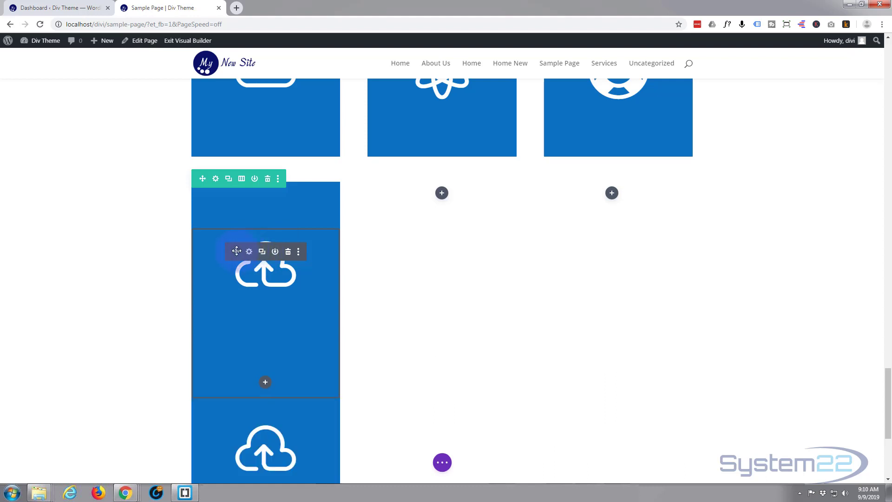
drag(280, 239, 453, 207)
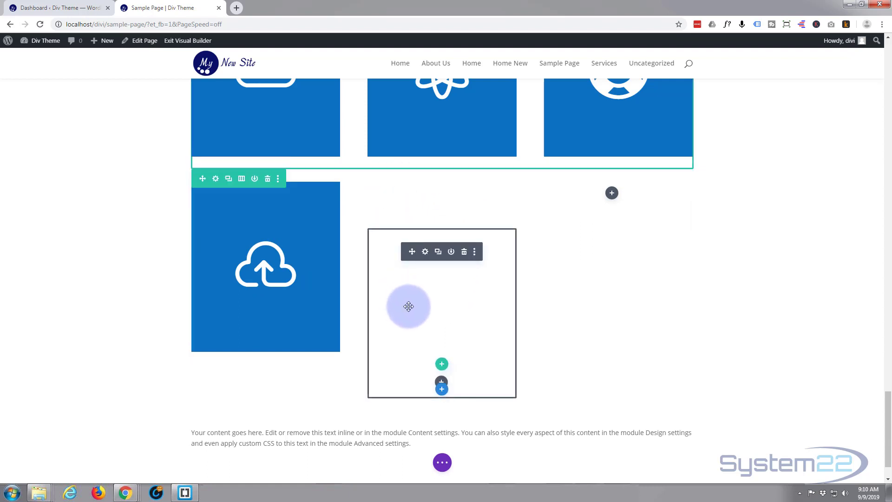
drag(408, 306, 279, 215)
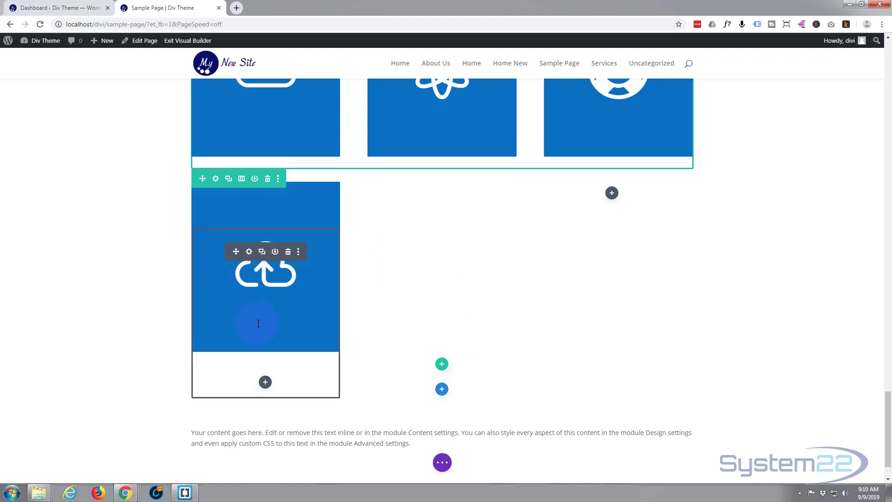
drag(222, 198, 437, 236)
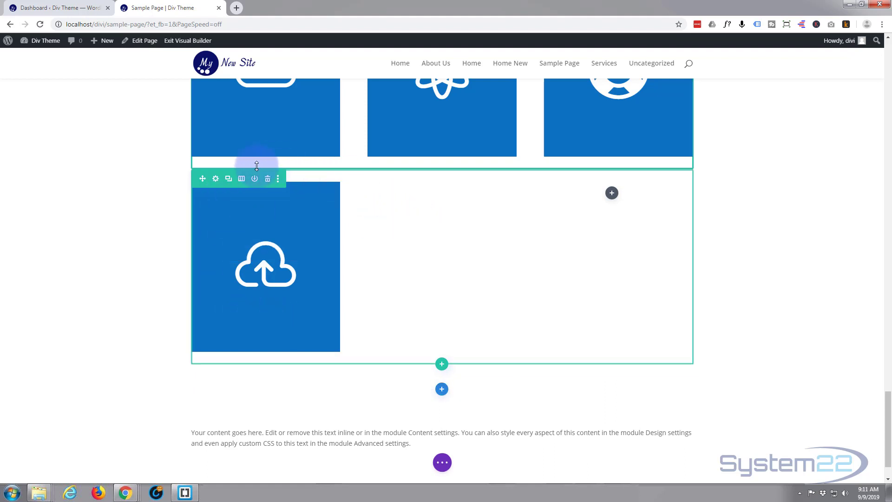
click(216, 179)
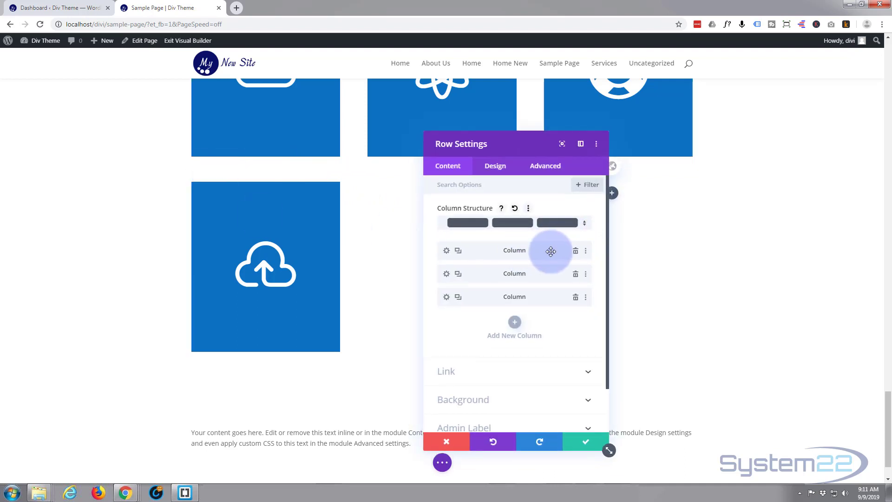
Copy the first column's item styles onto the second column and save the row settings.
drag(531, 145, 688, 145)
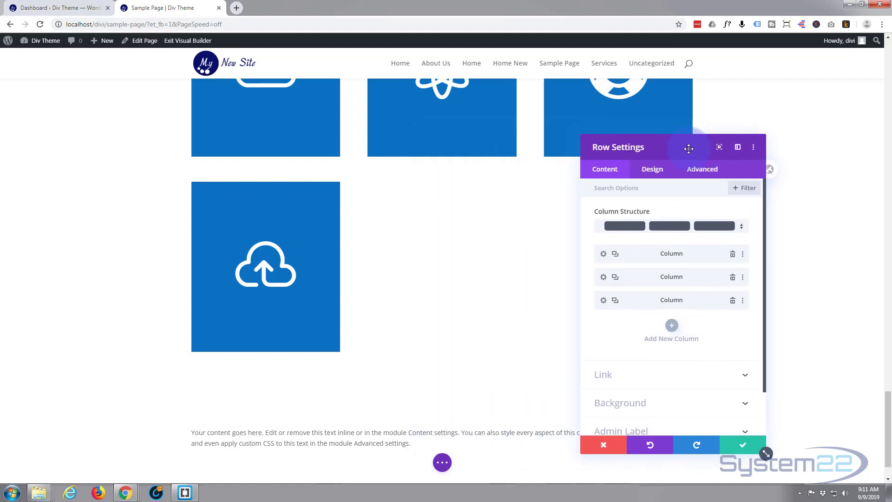
right_click(643, 251)
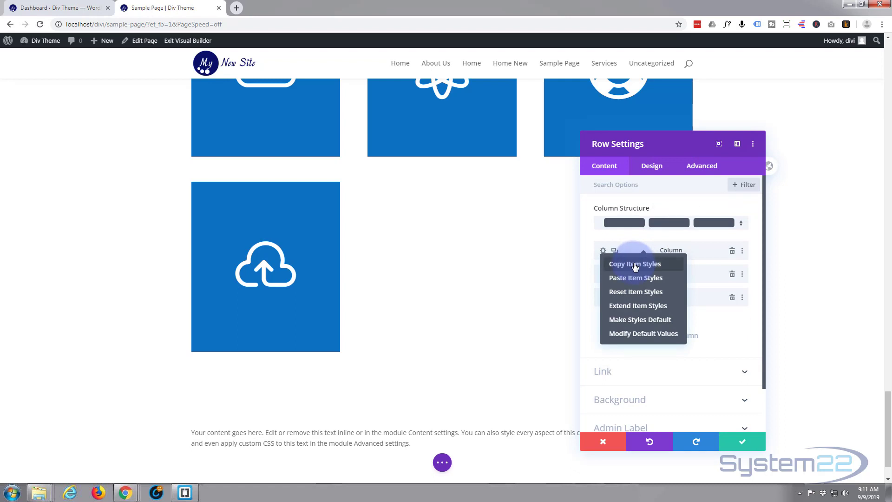
click(635, 264)
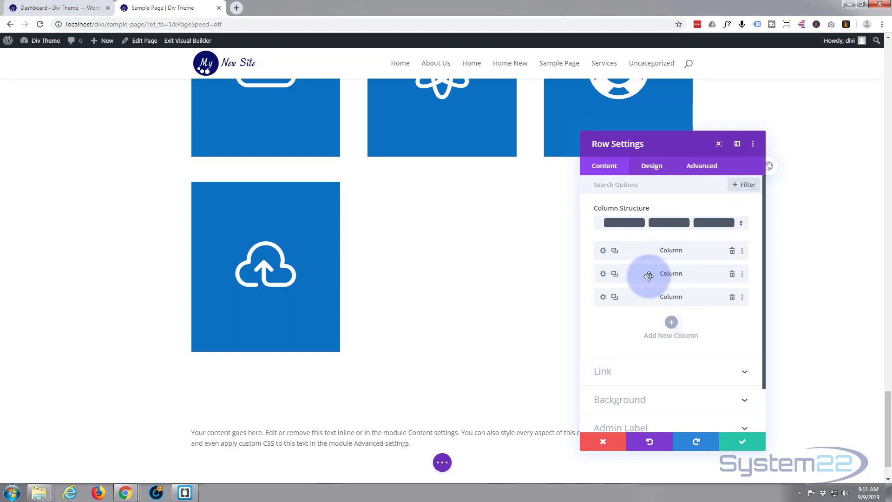
right_click(648, 277)
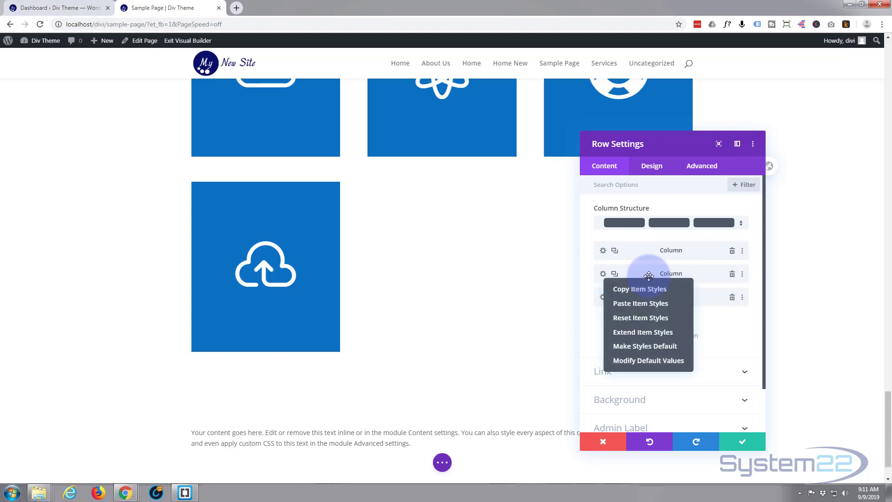
click(643, 304)
click(743, 274)
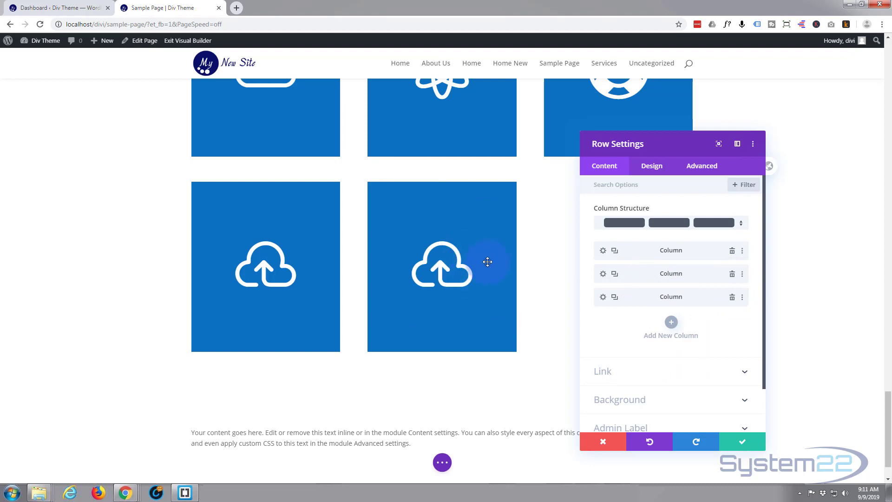
click(568, 250)
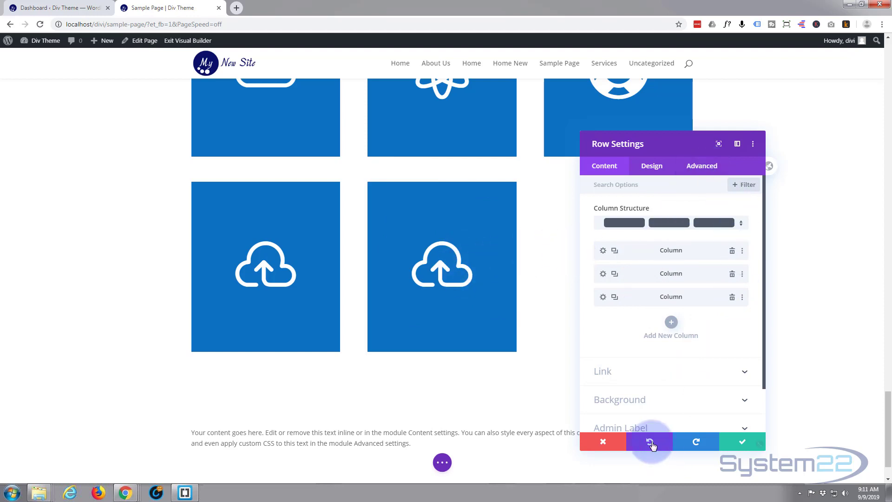
click(744, 441)
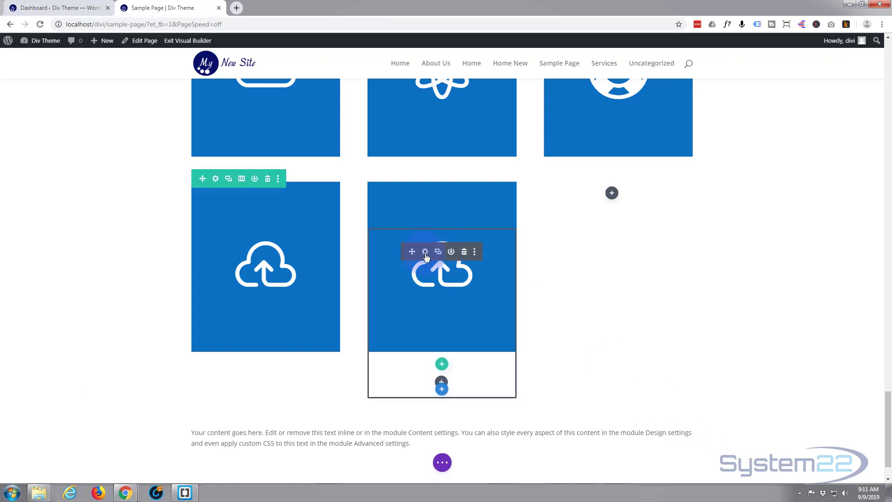
Change the middle blurb's icon to the circled double-chevron and confirm.
click(426, 253)
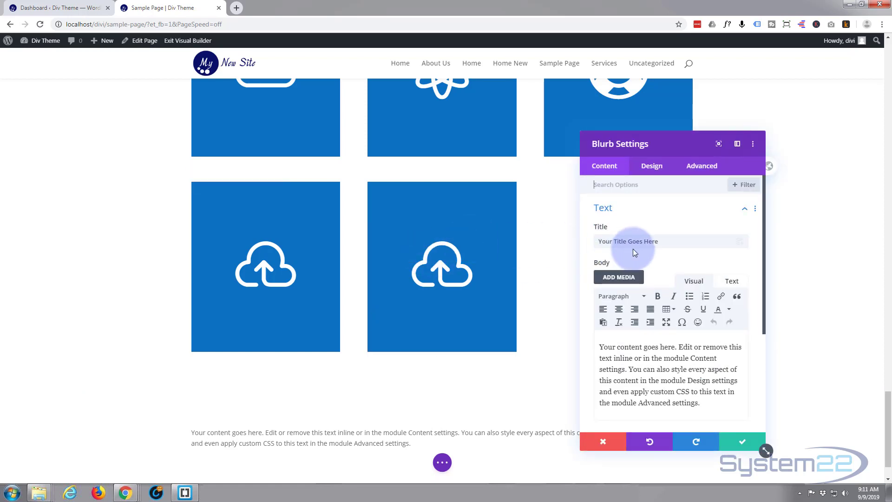
scroll(642, 242, down, 3)
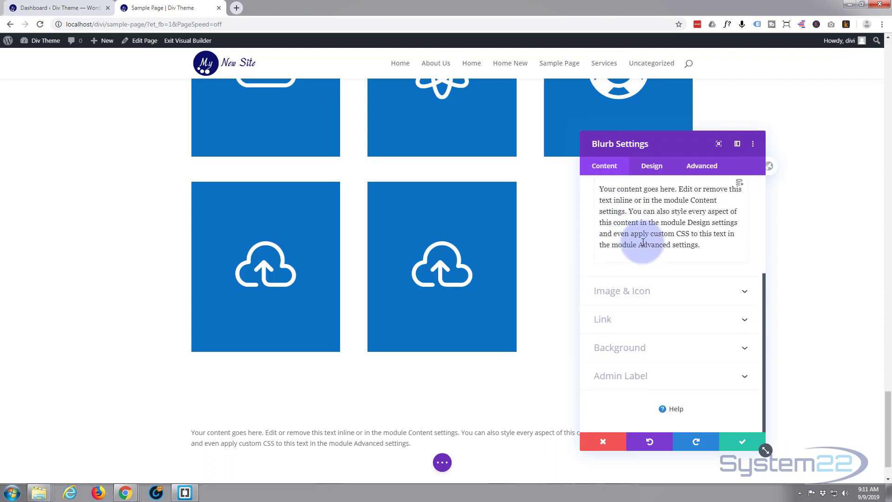
click(674, 290)
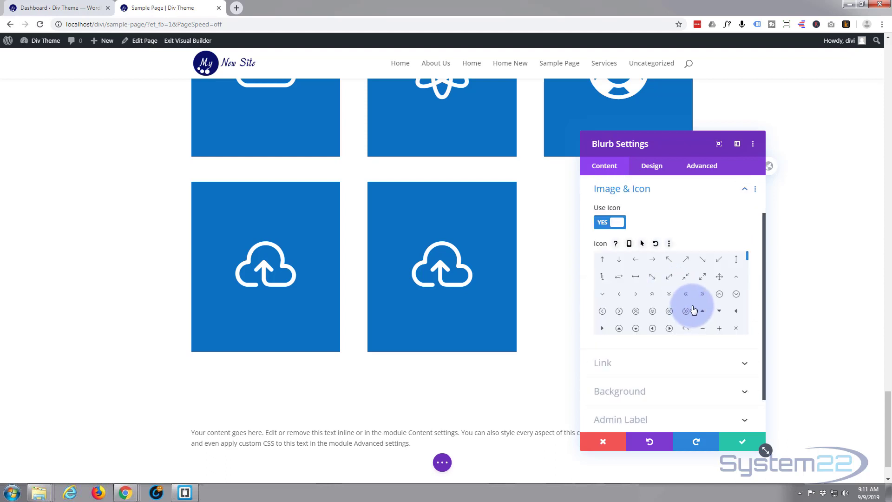
scroll(693, 309, down, 1)
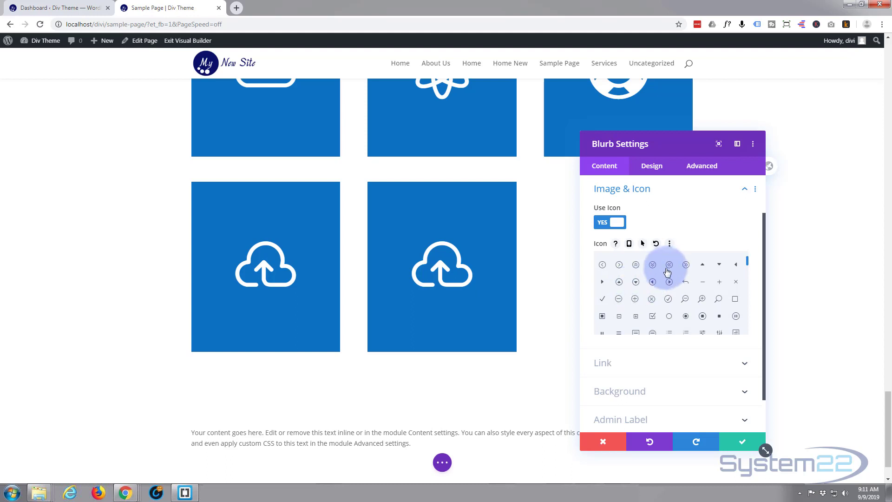
click(686, 266)
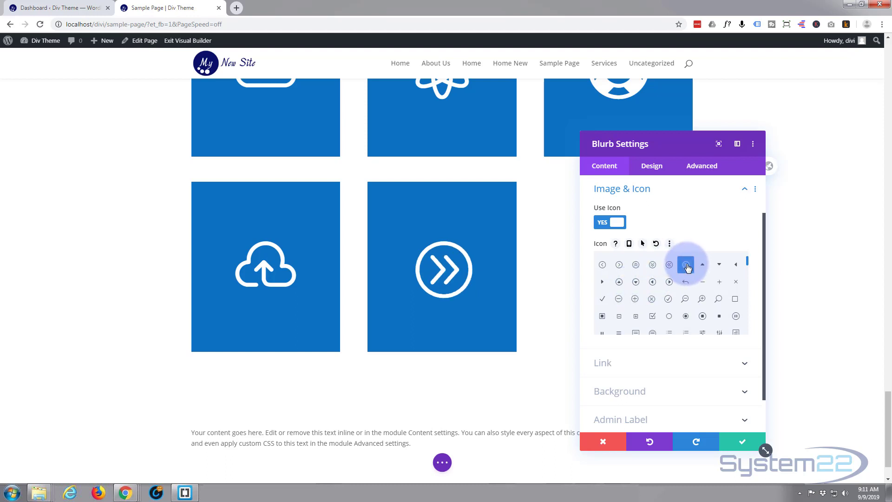
click(744, 446)
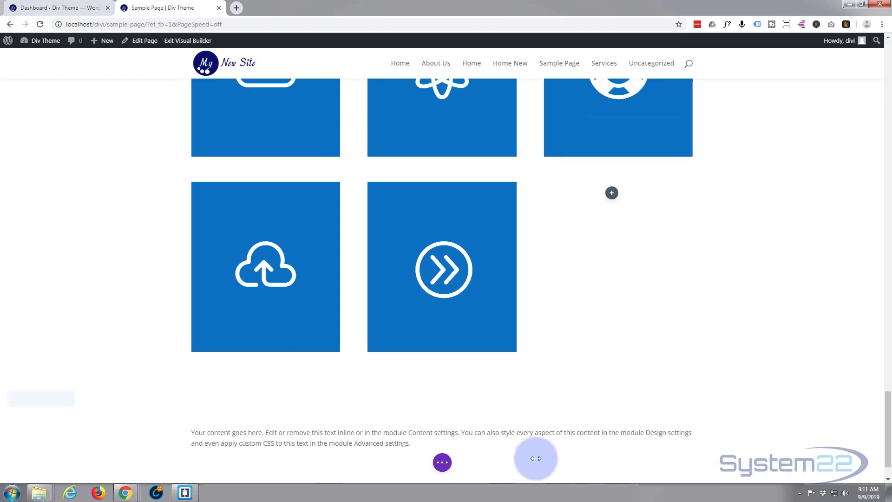
Save the page and exit the Visual Builder to the live page.
click(443, 462)
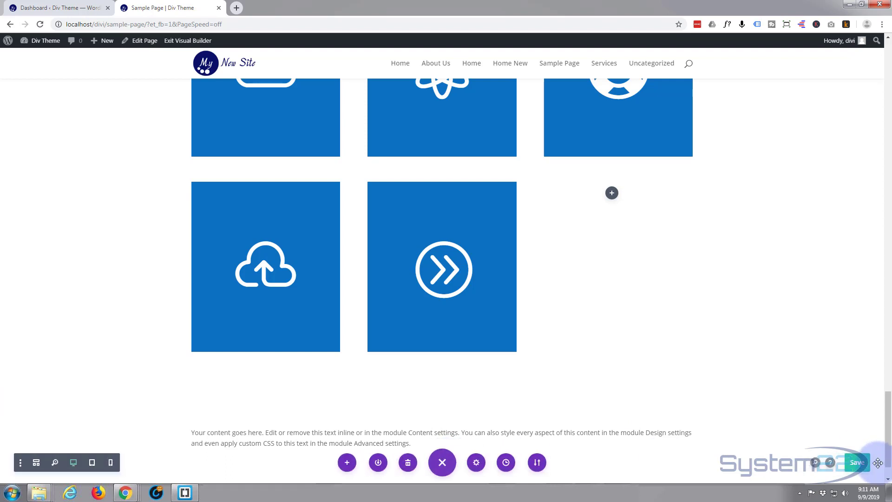
click(859, 462)
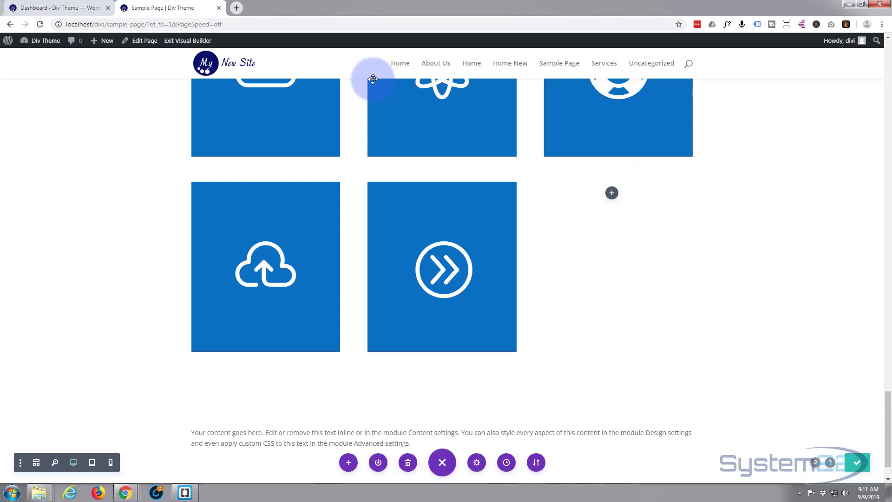
click(181, 41)
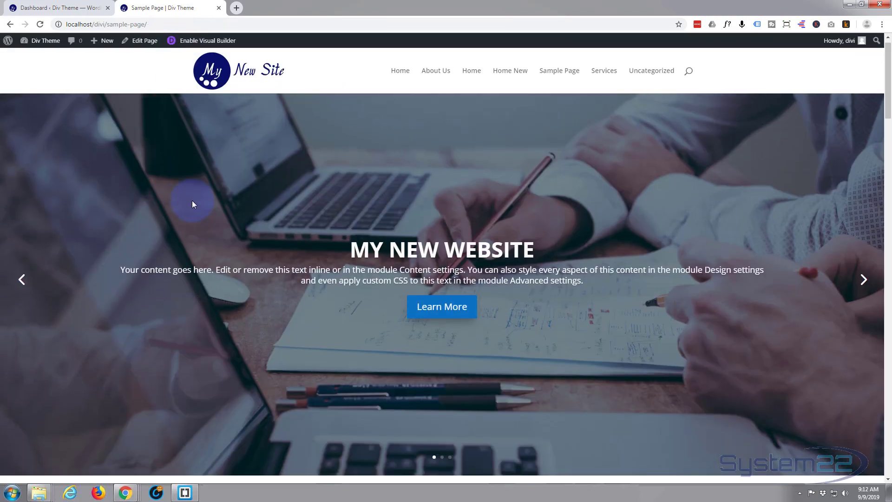
Scroll down the live page to the new row's blue cloud and double-arrow tiles.
scroll(193, 201, down, 20)
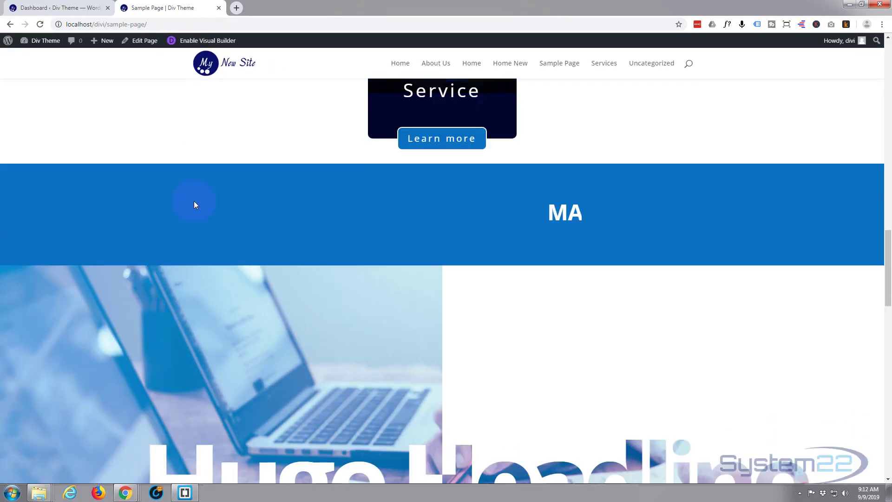
scroll(193, 204, down, 15)
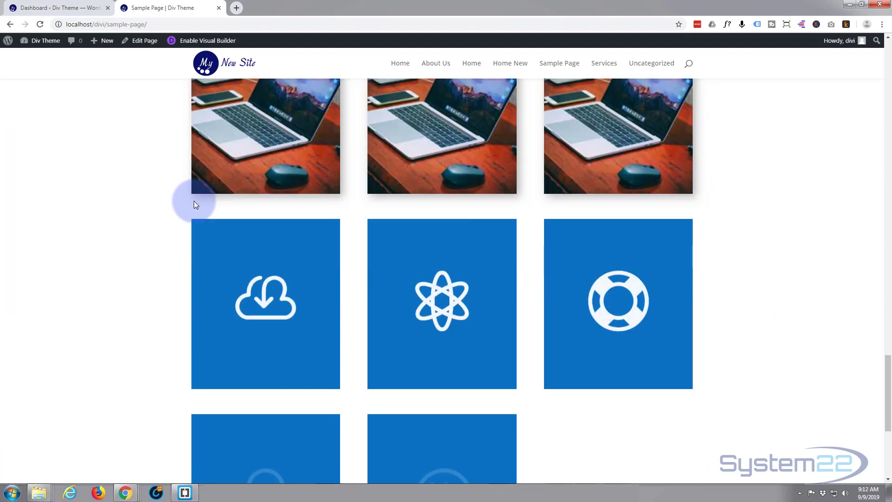
scroll(193, 201, down, 3)
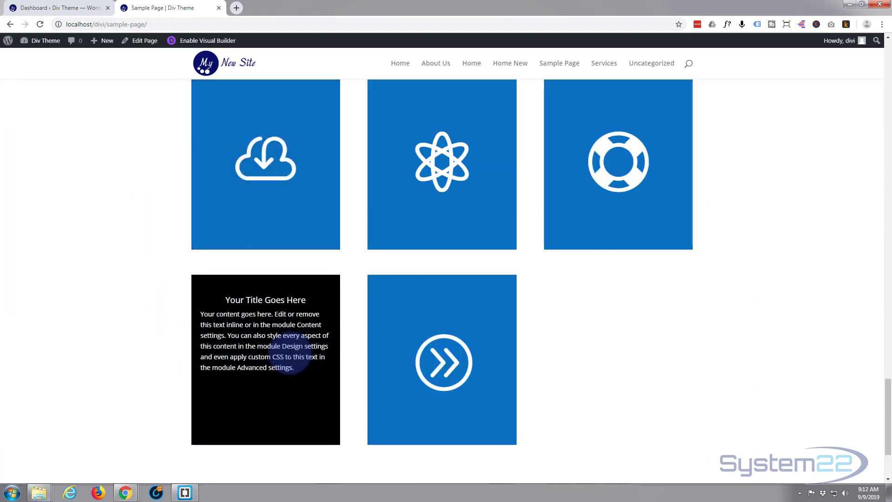